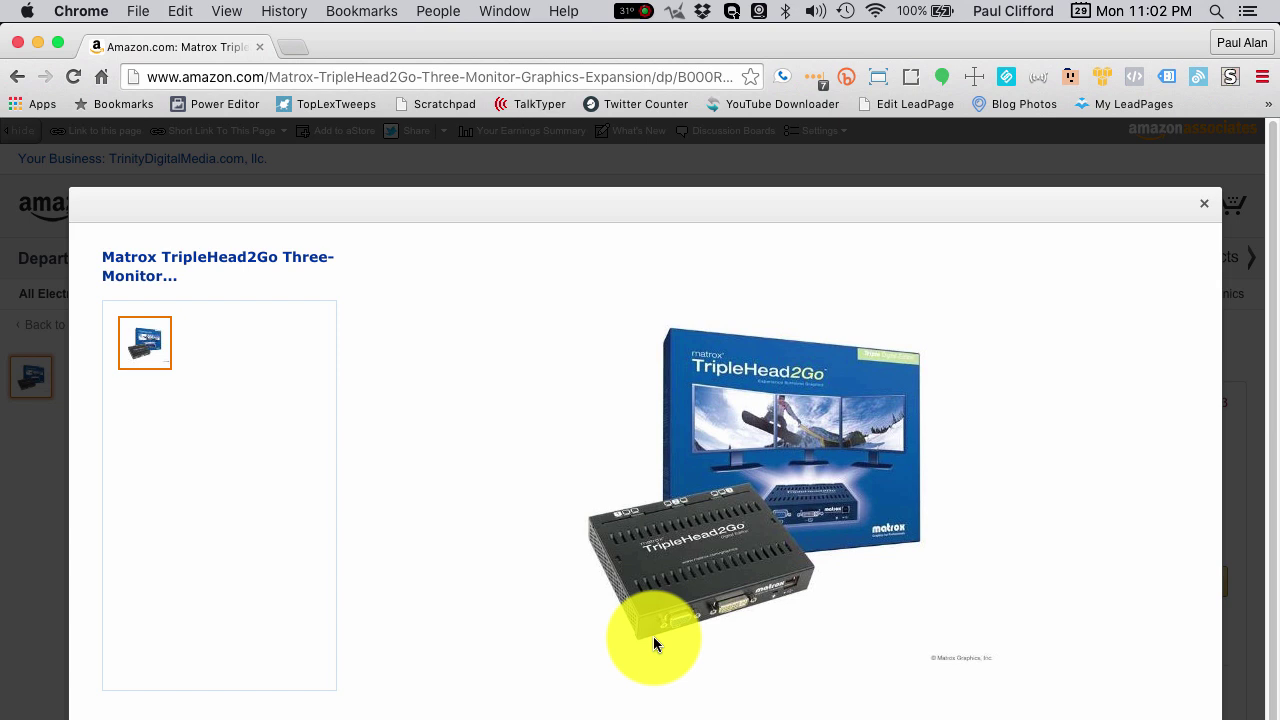
- Rotate the TripleHead2Go 360° product image in Amazon so the adapter's ports face forward
left_click_drag(653, 636, 733, 526)
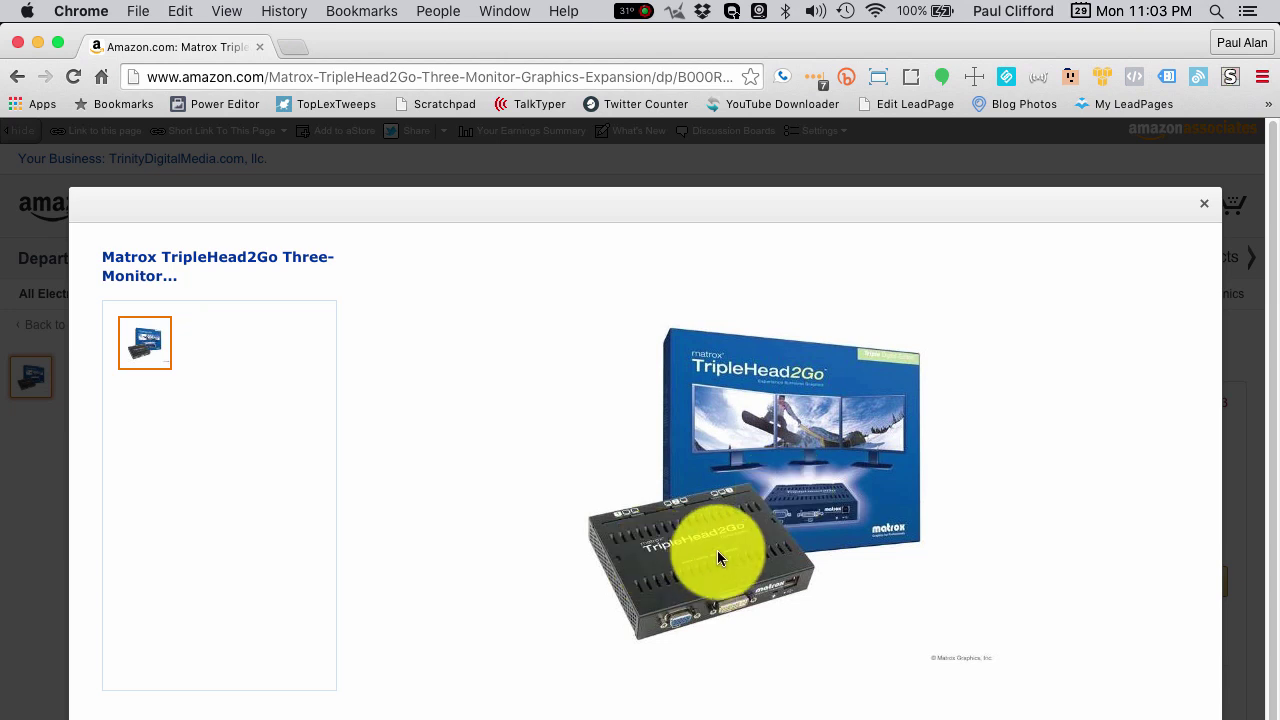
- Confirm the left, middle and right displays sit side by side with the menu bar on the middle one, then go back to ProPresenter
key("super+Tab")
key("super+Tab")
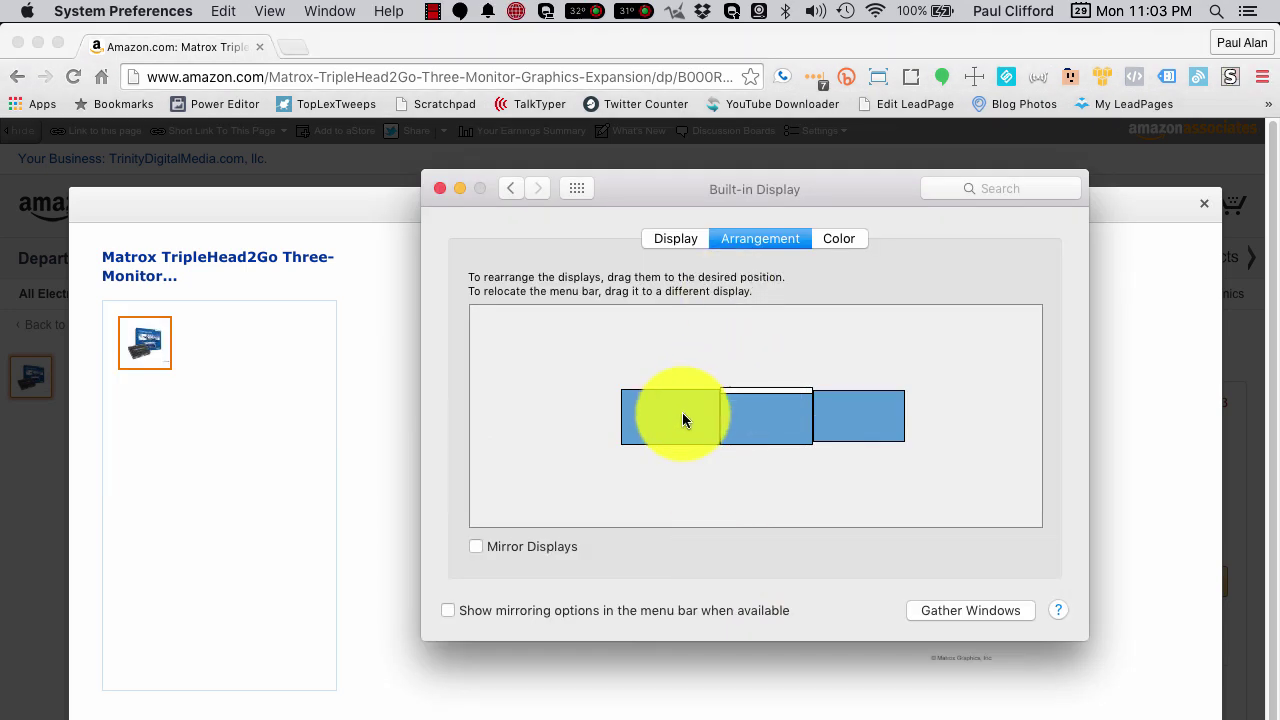
left_click(673, 423)
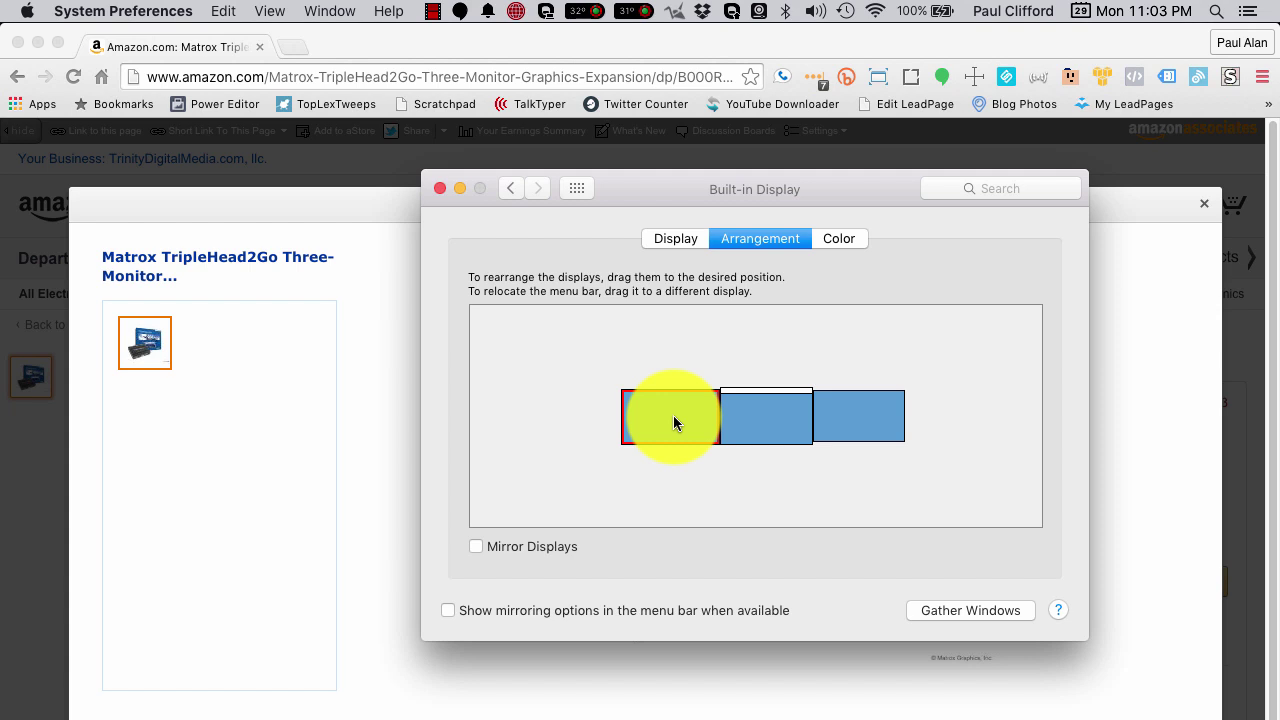
left_click(766, 415)
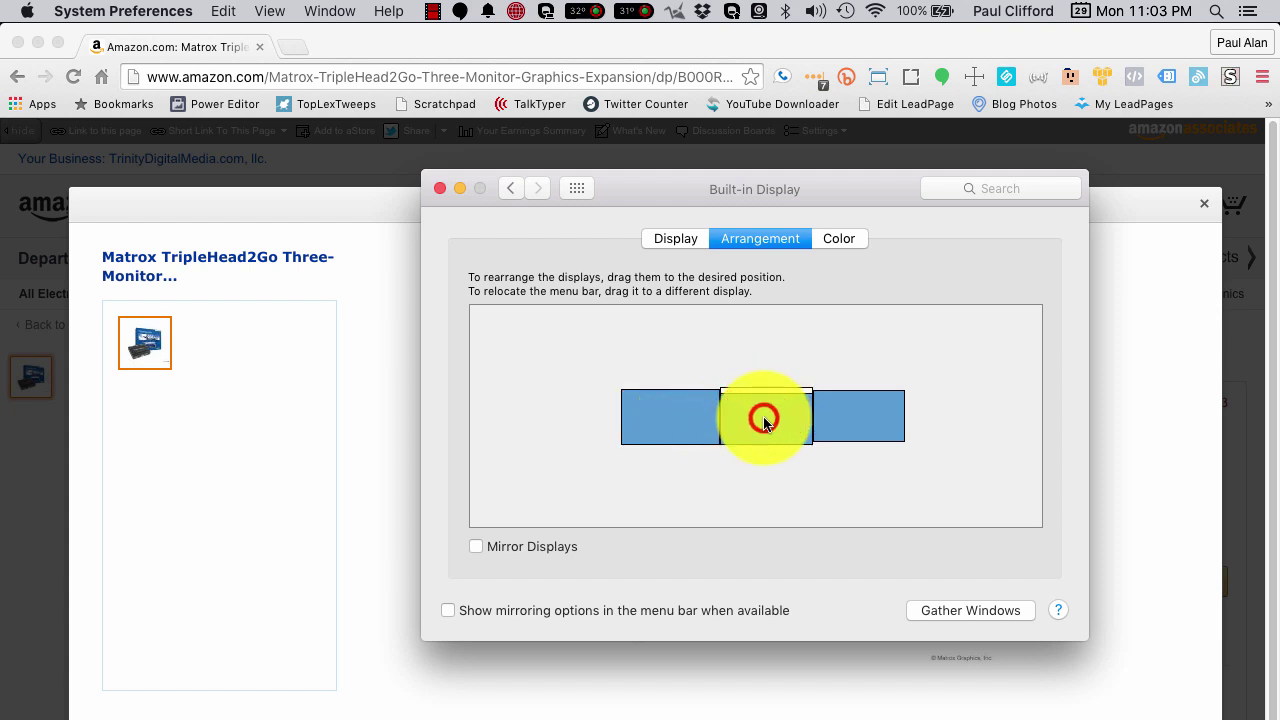
left_click(733, 389)
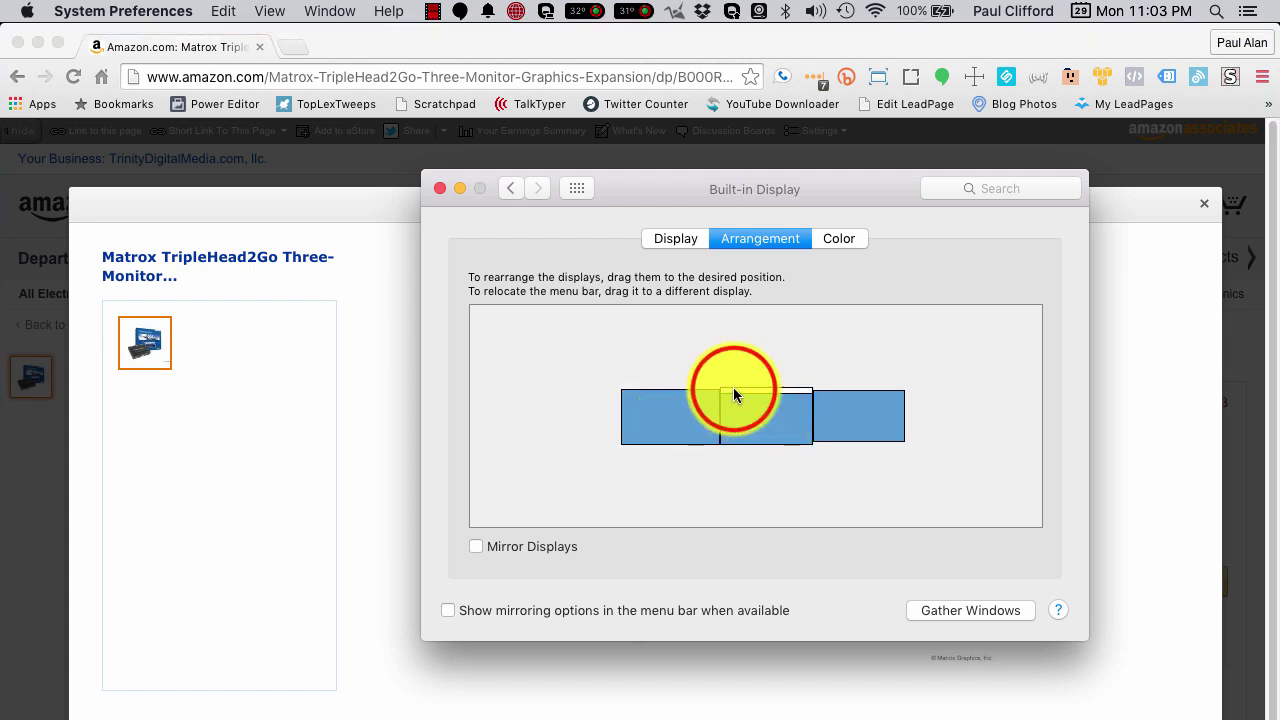
mouse_move(733, 389)
left_mouse_down()
mouse_move(794, 390)
mouse_move(733, 387)
left_mouse_up()
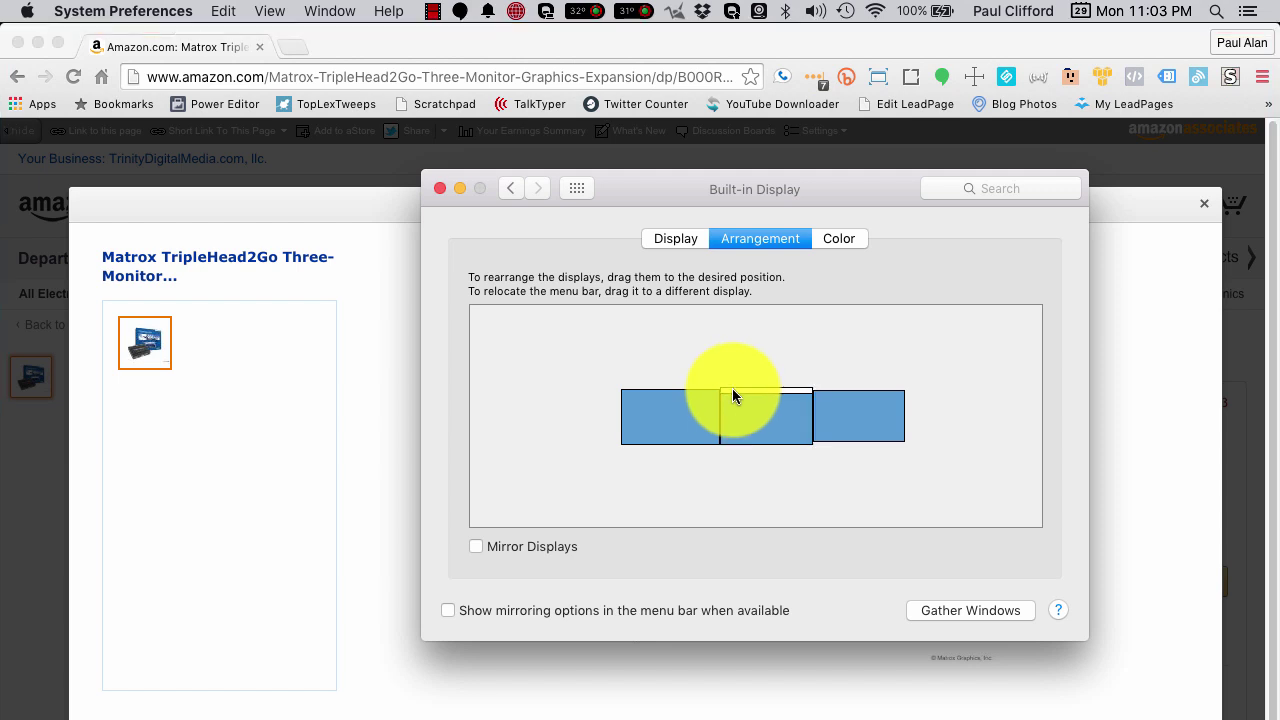
left_click(868, 414)
left_click(858, 418)
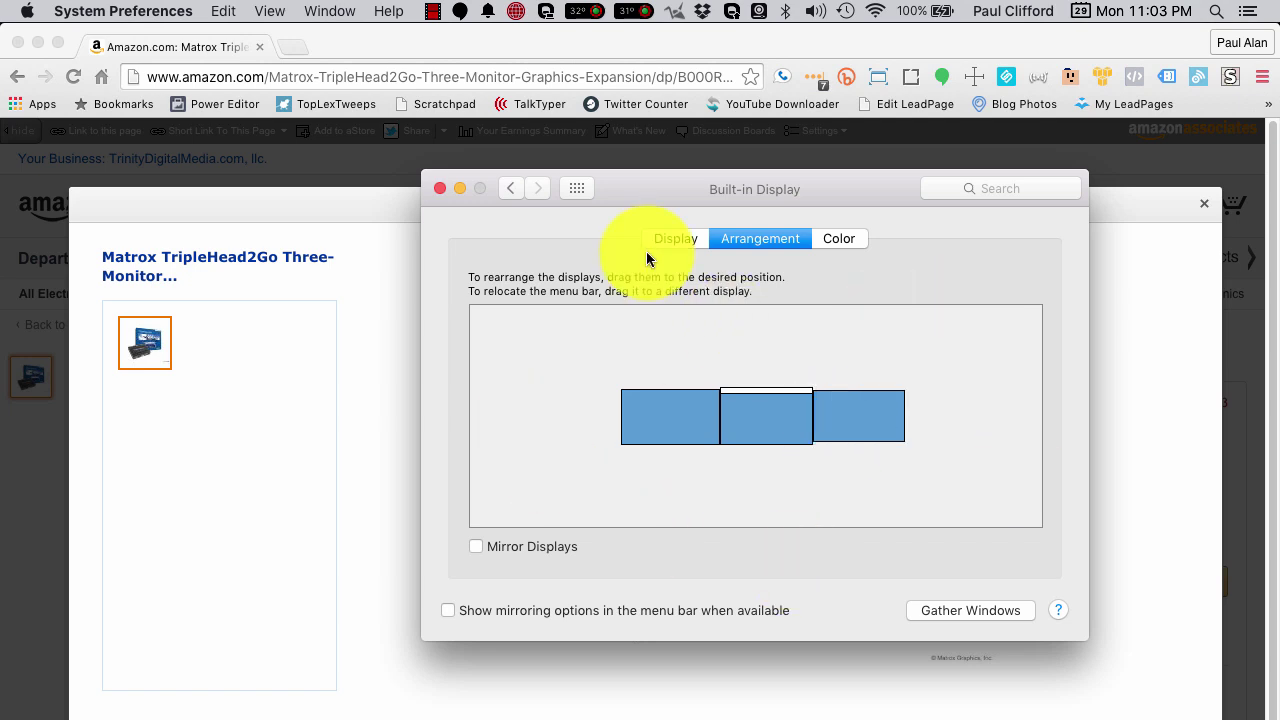
key("super+Tab")
key("super+Tab")
key("super+Tab")
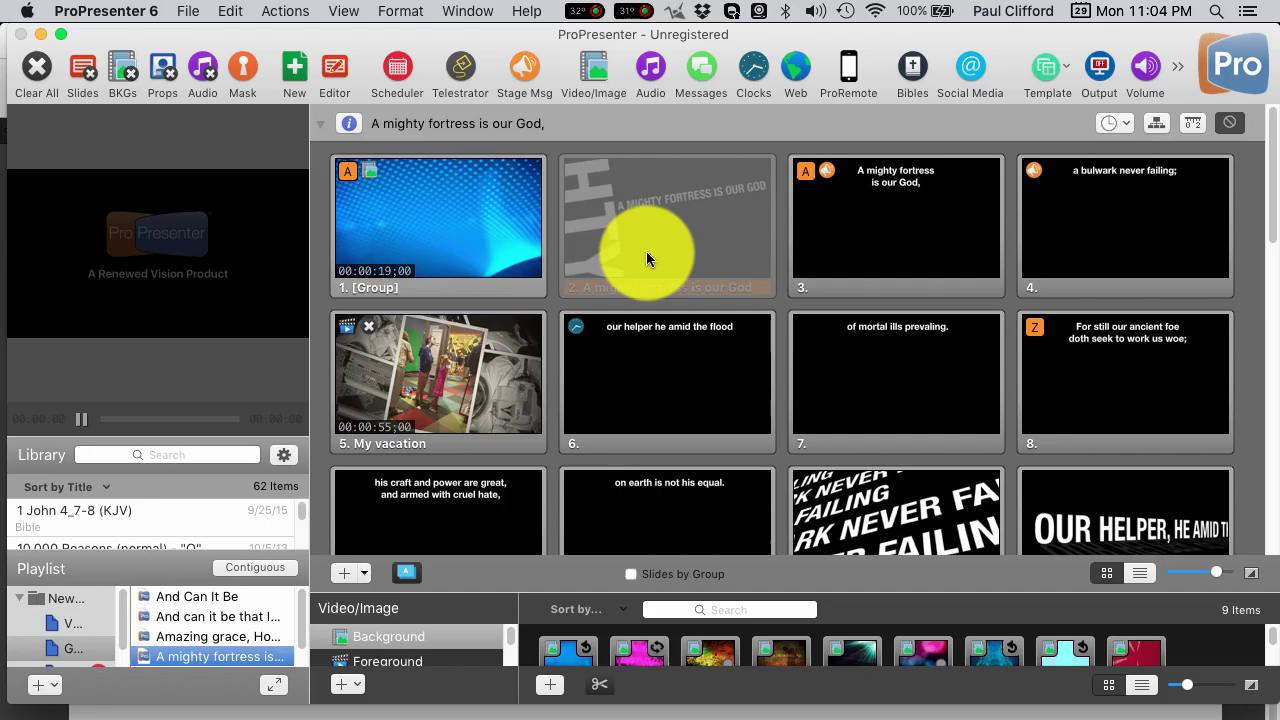
- Show ProPresenter's Display preferences mapping SD, main screen and Output at 1280×720
left_click(135, 12)
mouse_move(182, 12)
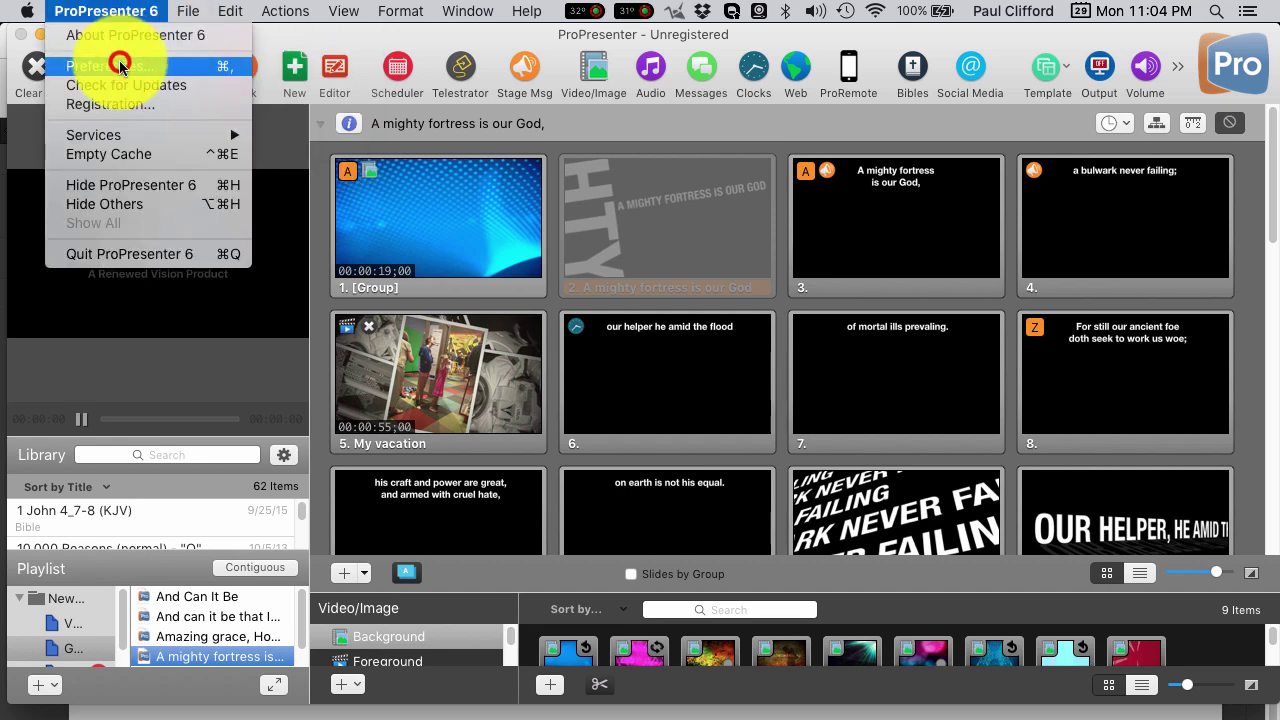
left_click(118, 64)
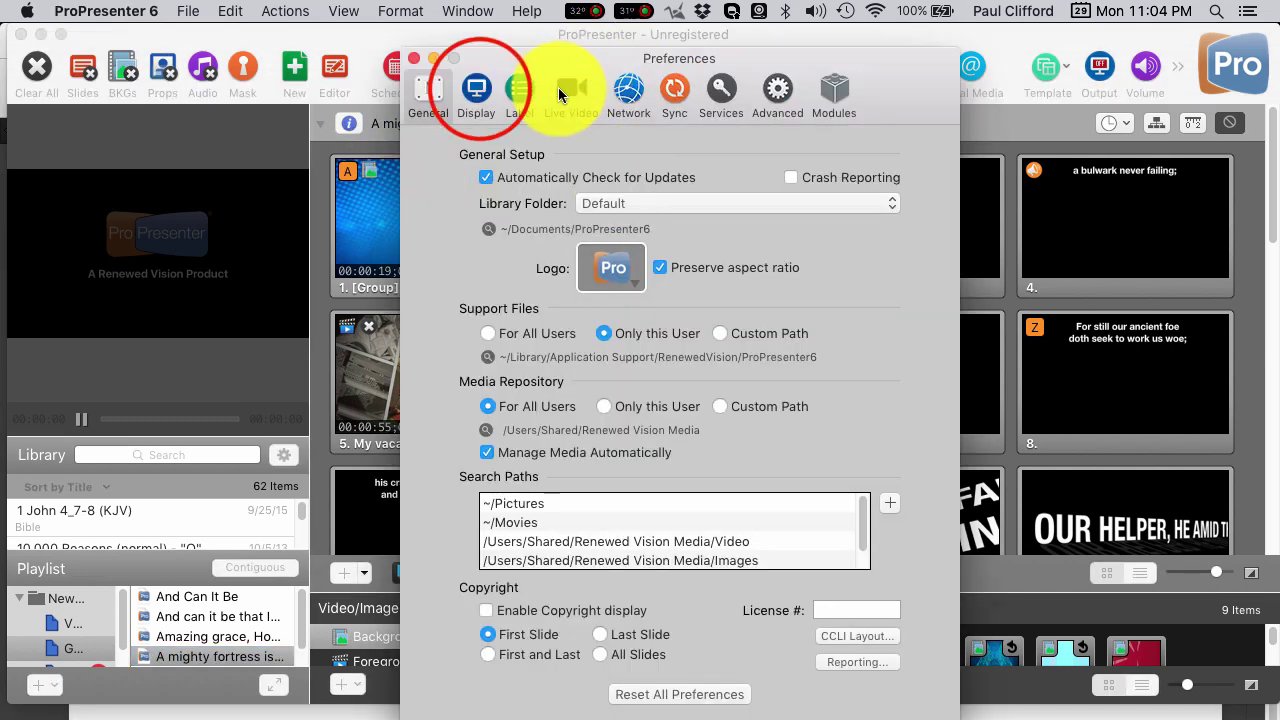
left_click(478, 94)
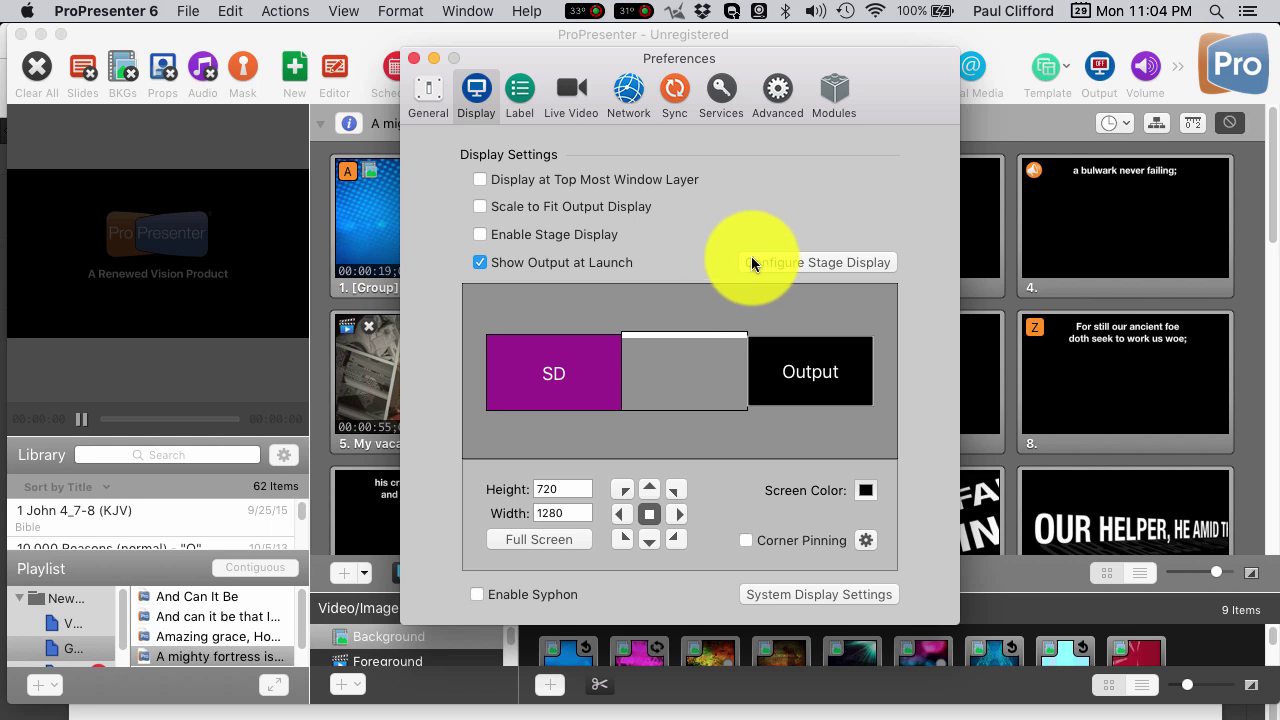
- Enable Demo Modules under Advanced > Modules so Multi-Screen activates, then view the MultiScreen preferences
left_click(772, 89)
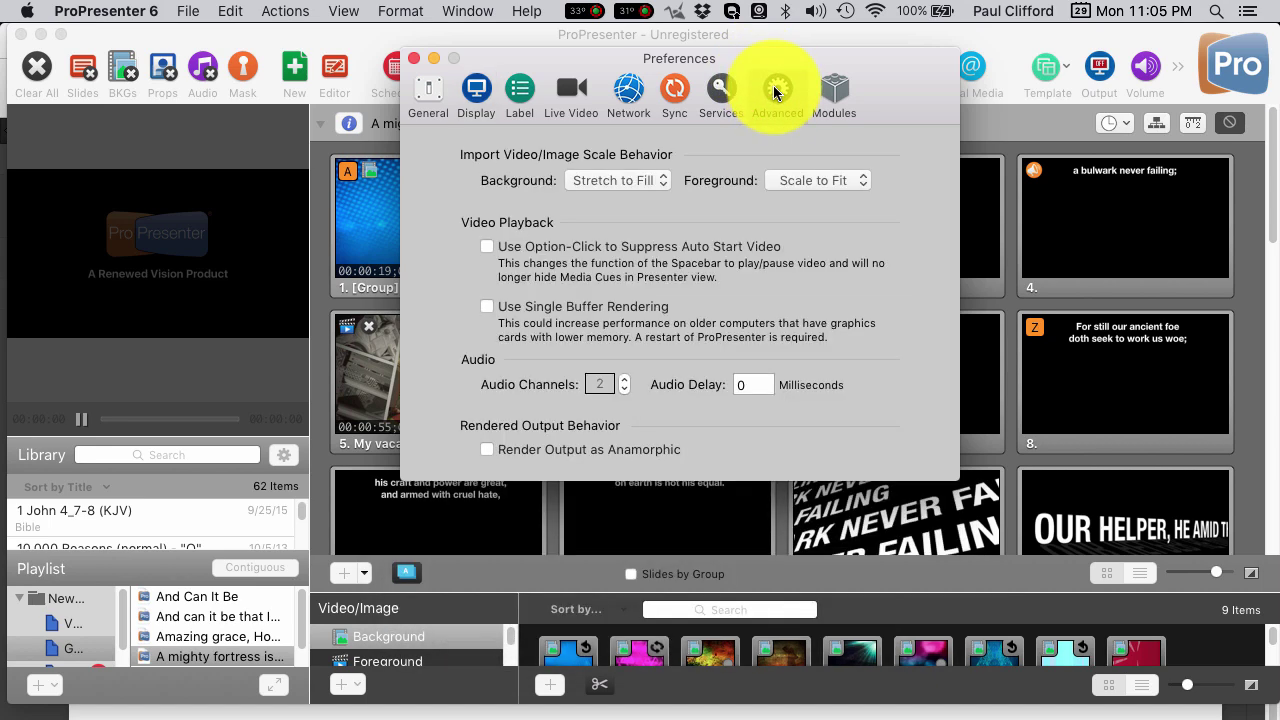
left_click(834, 89)
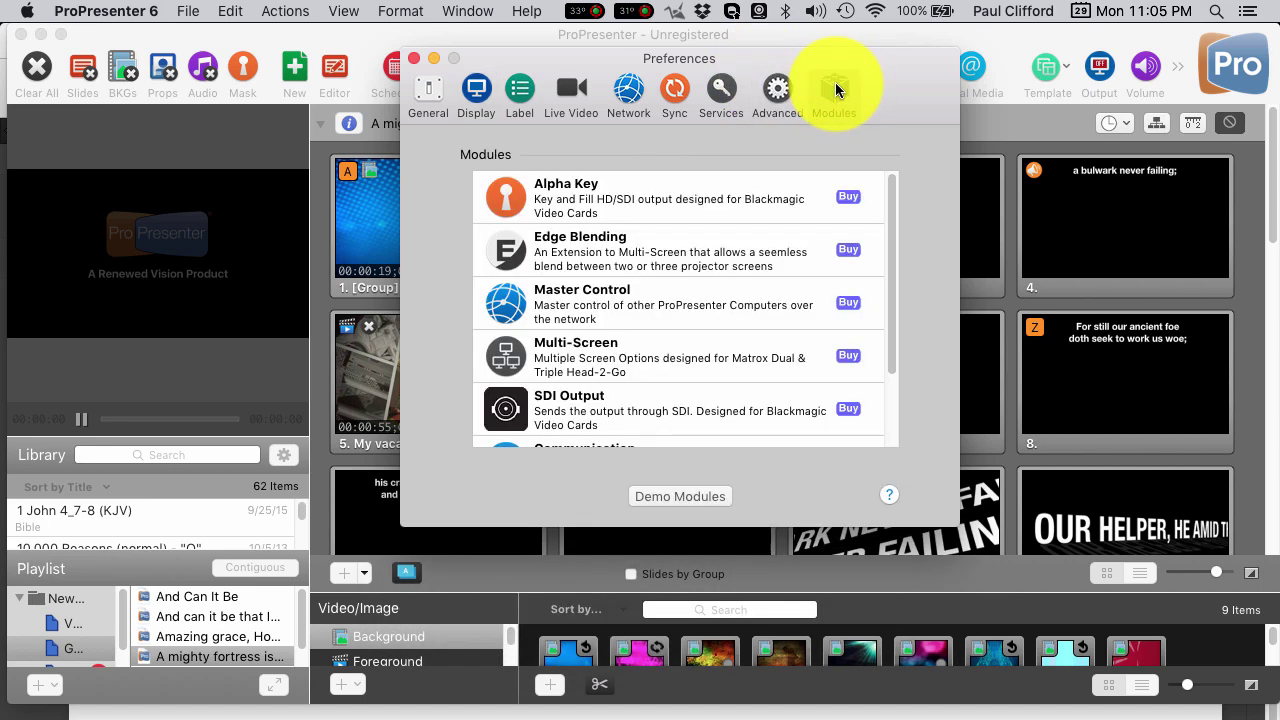
scroll(600, 340, "down", 5)
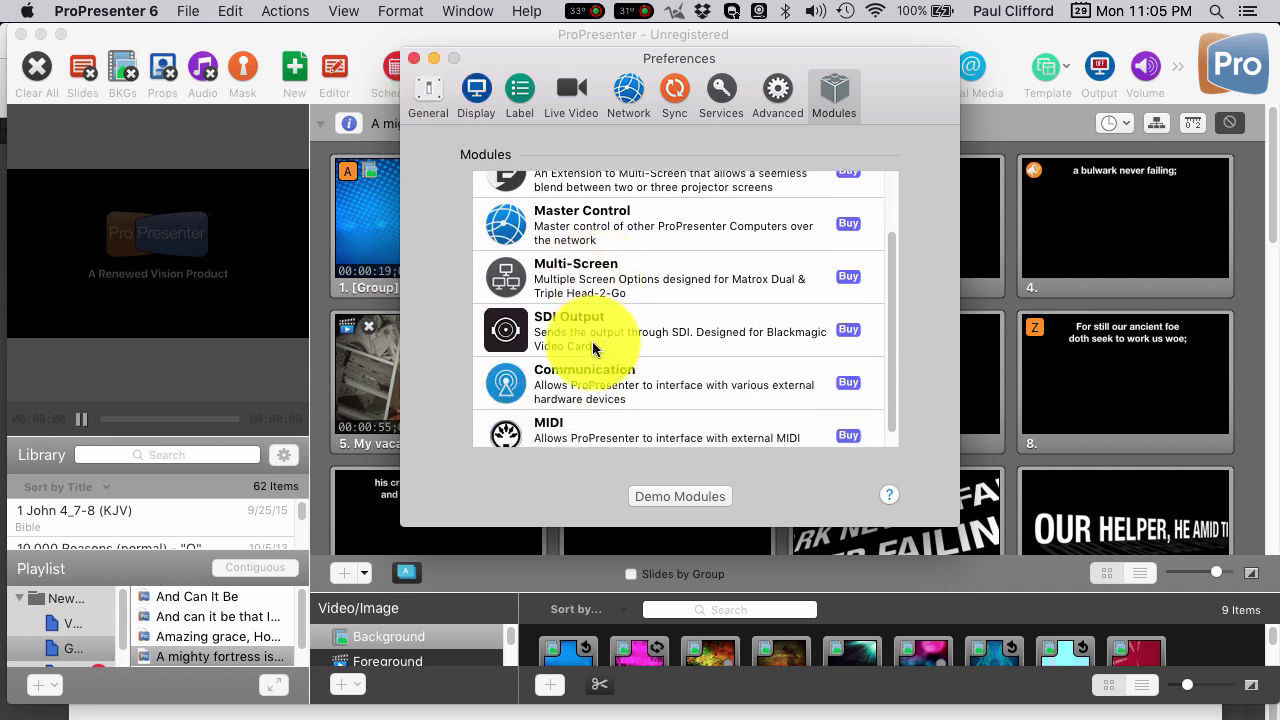
left_click(660, 272)
left_click(655, 279)
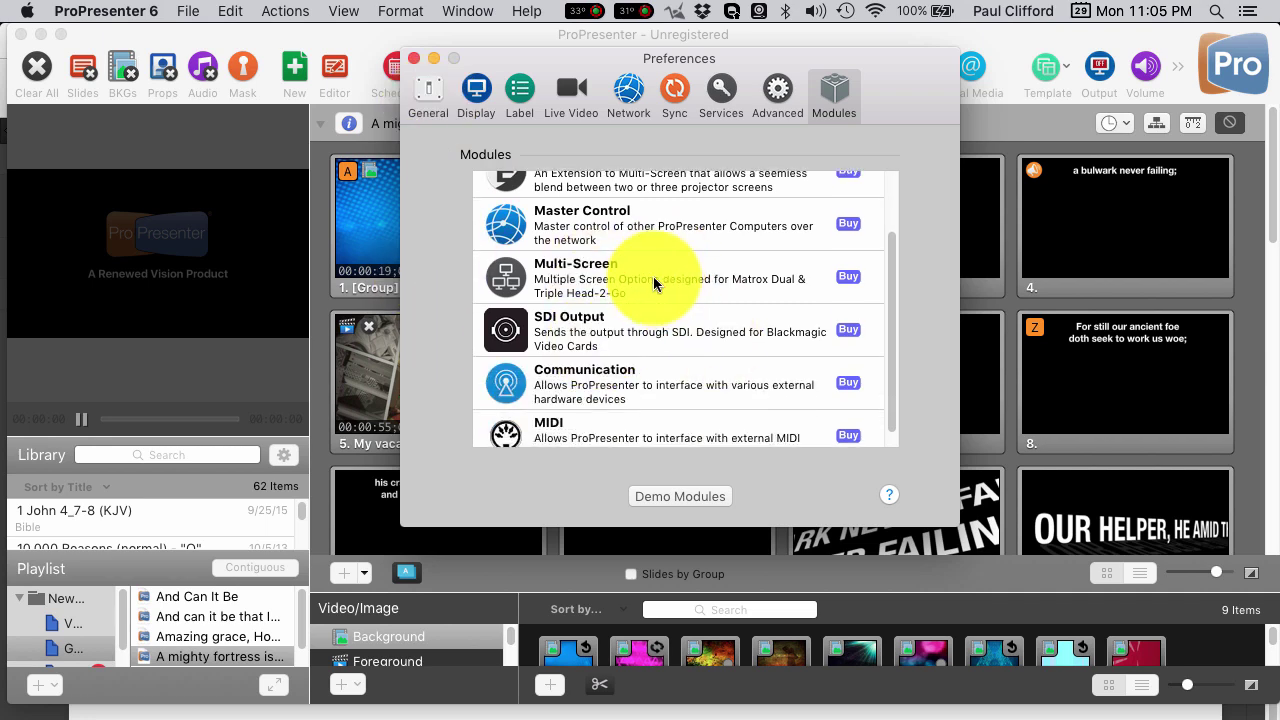
left_click(681, 496)
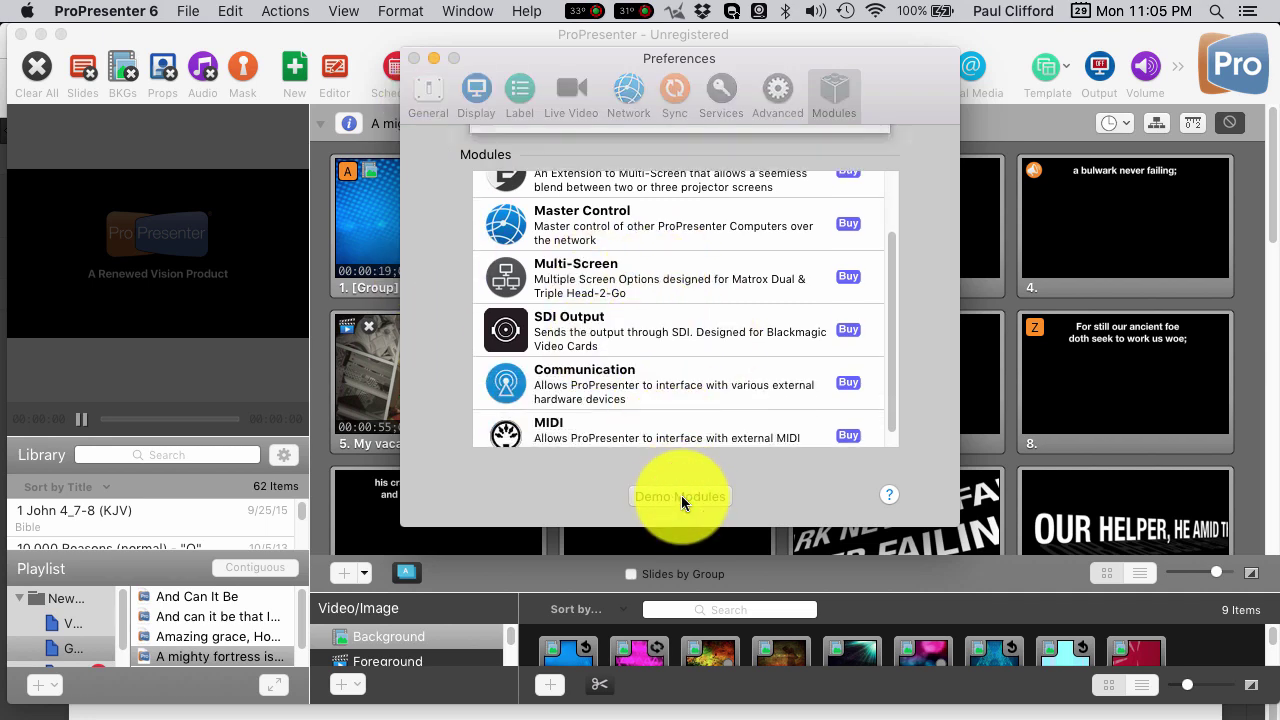
left_click(830, 227)
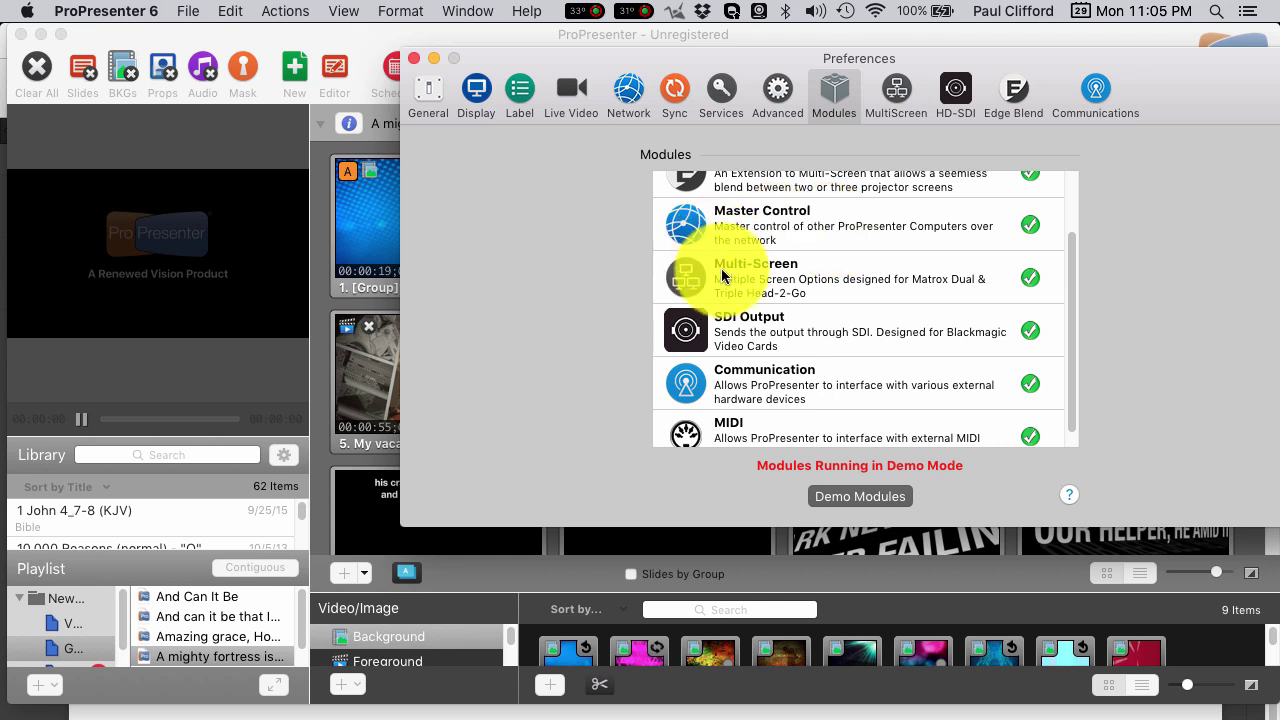
left_click(757, 278)
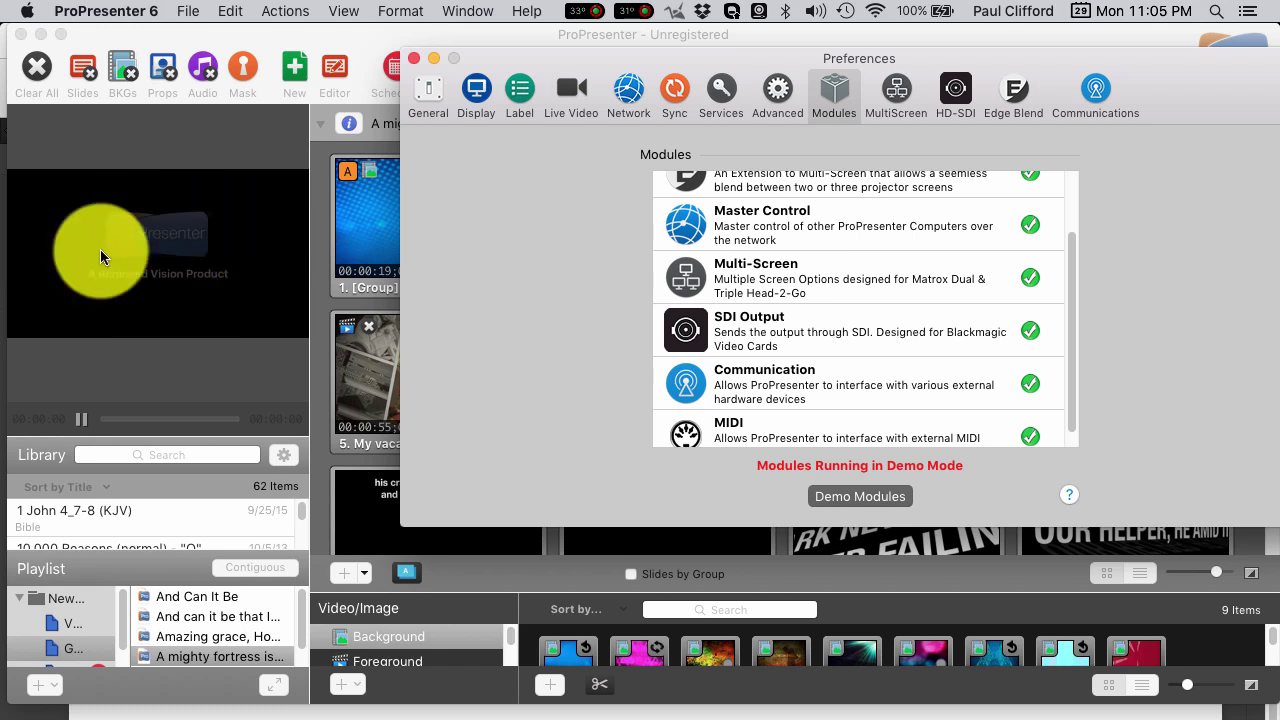
left_click(897, 95)
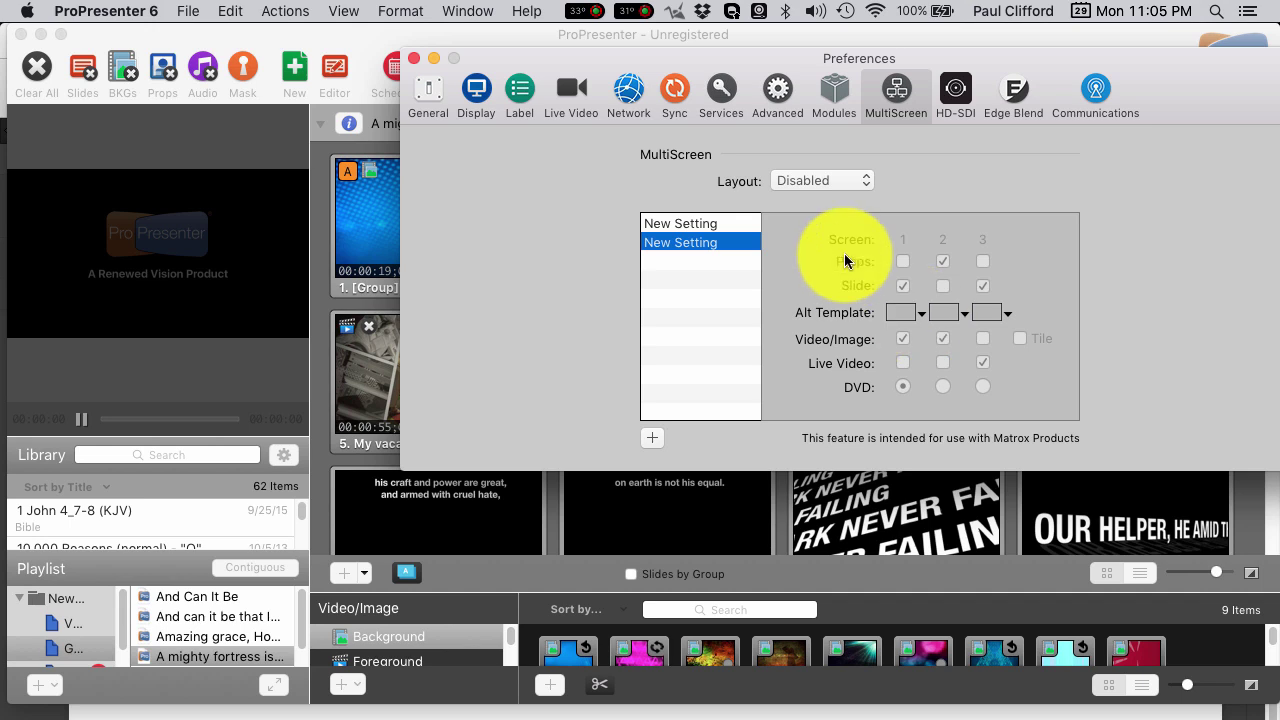
- Add a third MultiScreen setting alongside the existing two
left_click(686, 223)
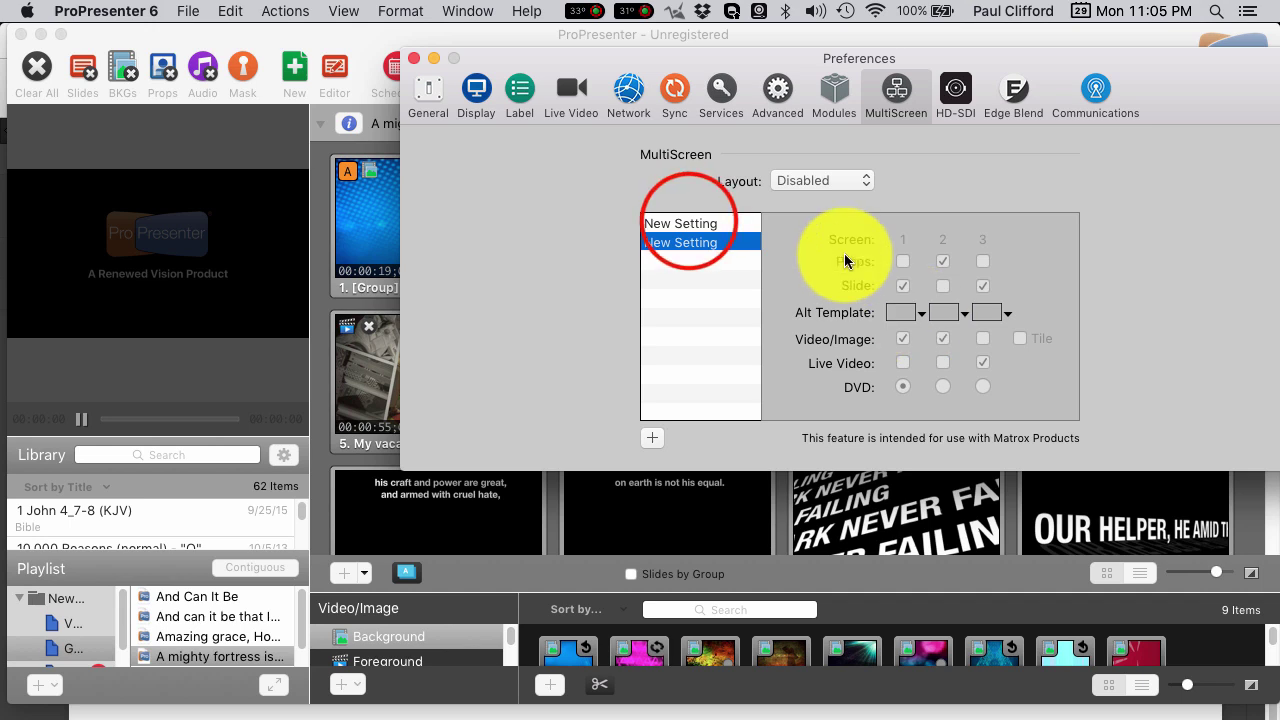
left_click(680, 241)
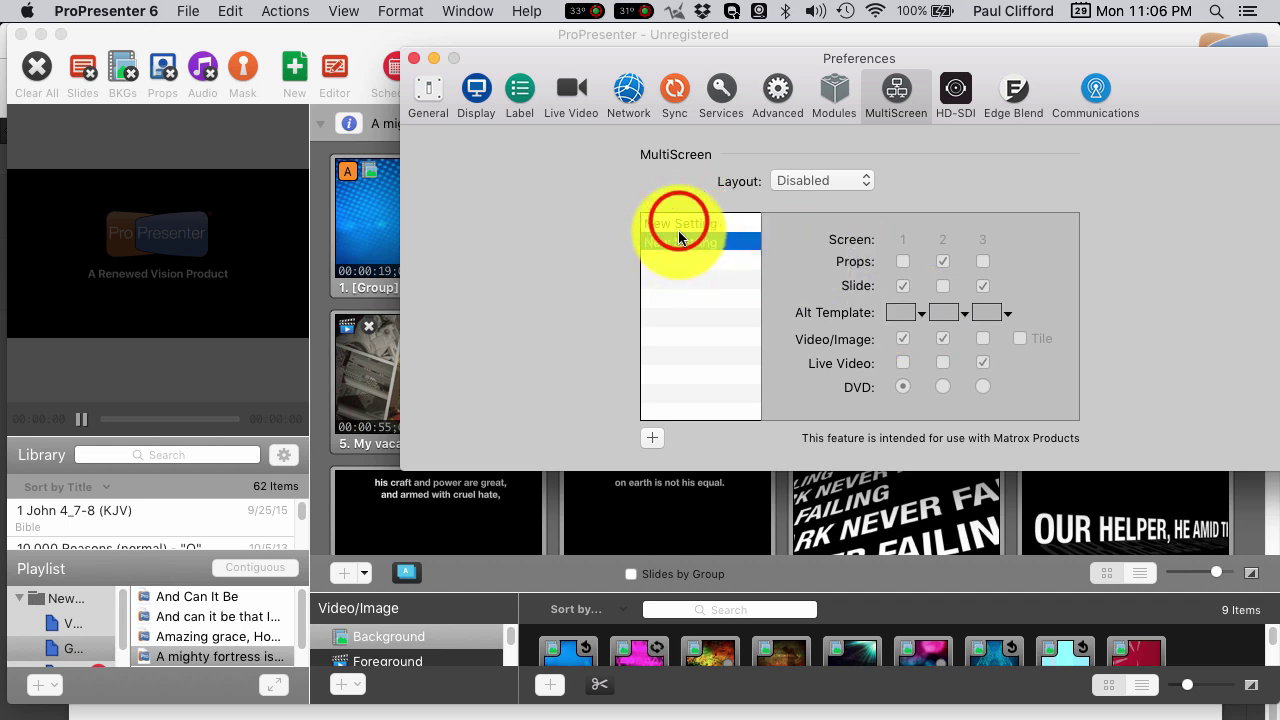
left_click(678, 222)
left_click(652, 437)
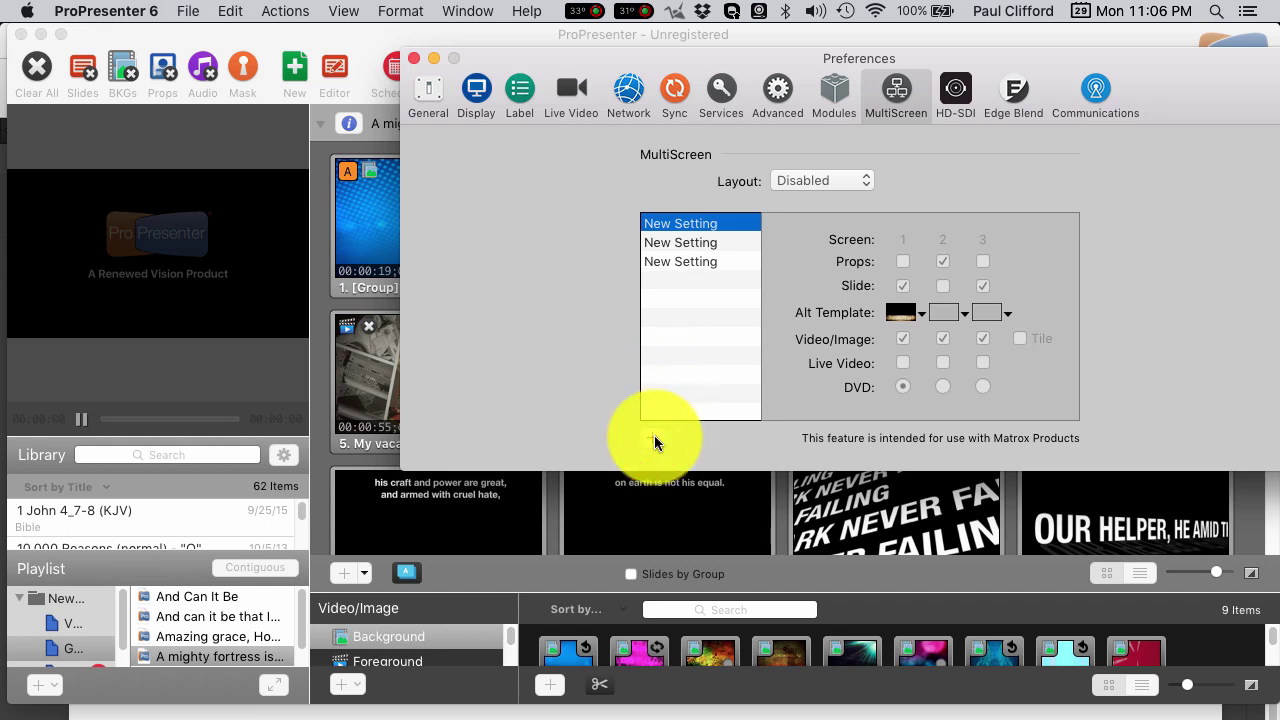
- Rename the settings to 'worship', 'message' and 'special music'
left_click(669, 242)
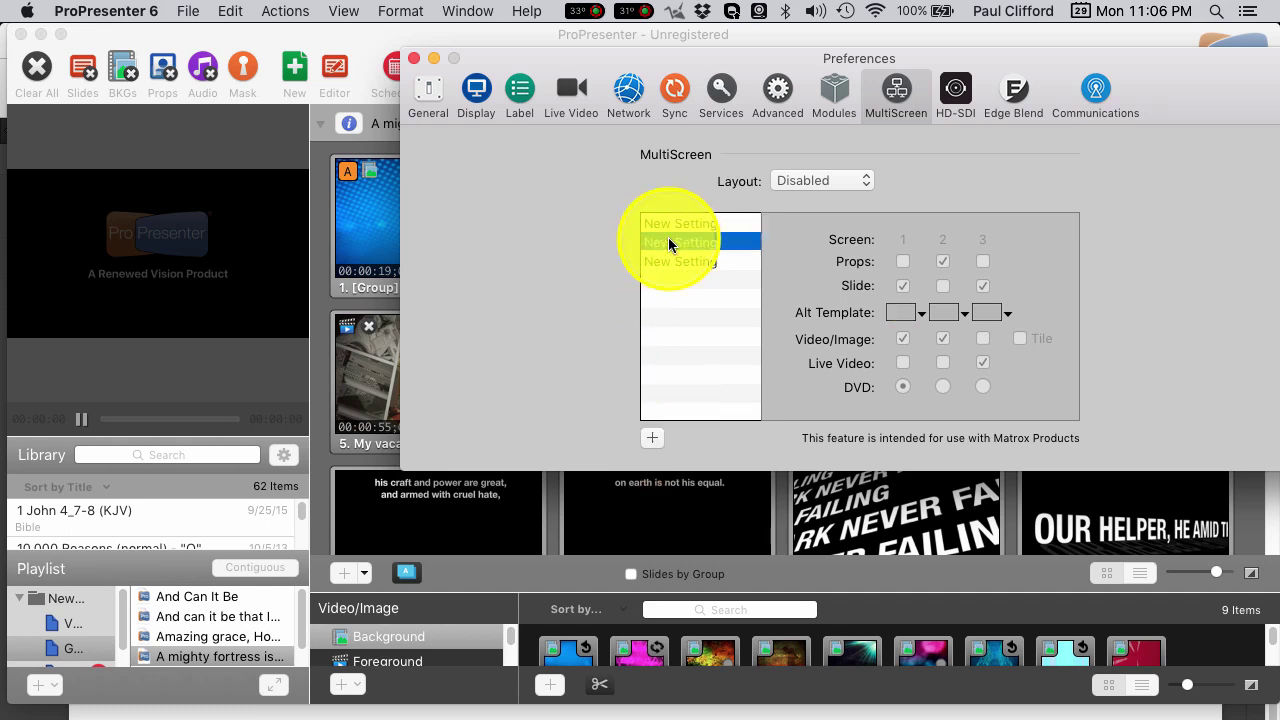
double_click(668, 242)
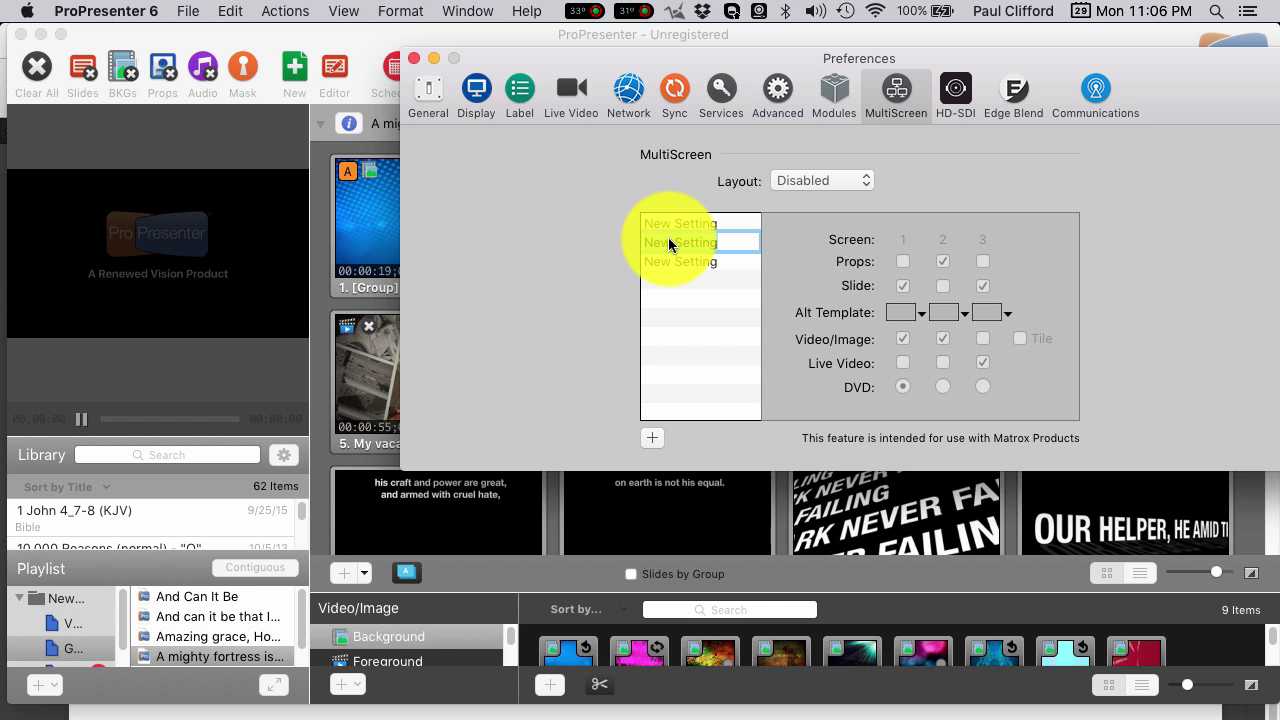
right_click(668, 242)
key("Up")
key("Up")
key("Up")
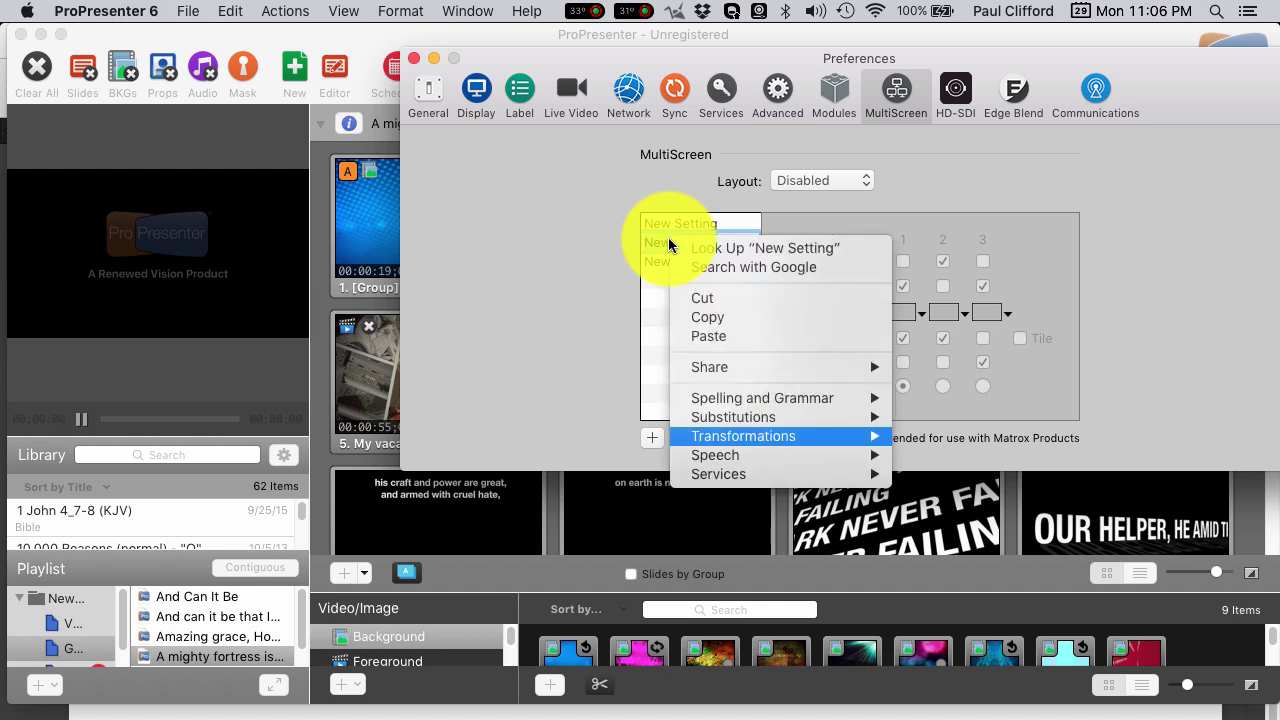
left_click(929, 171)
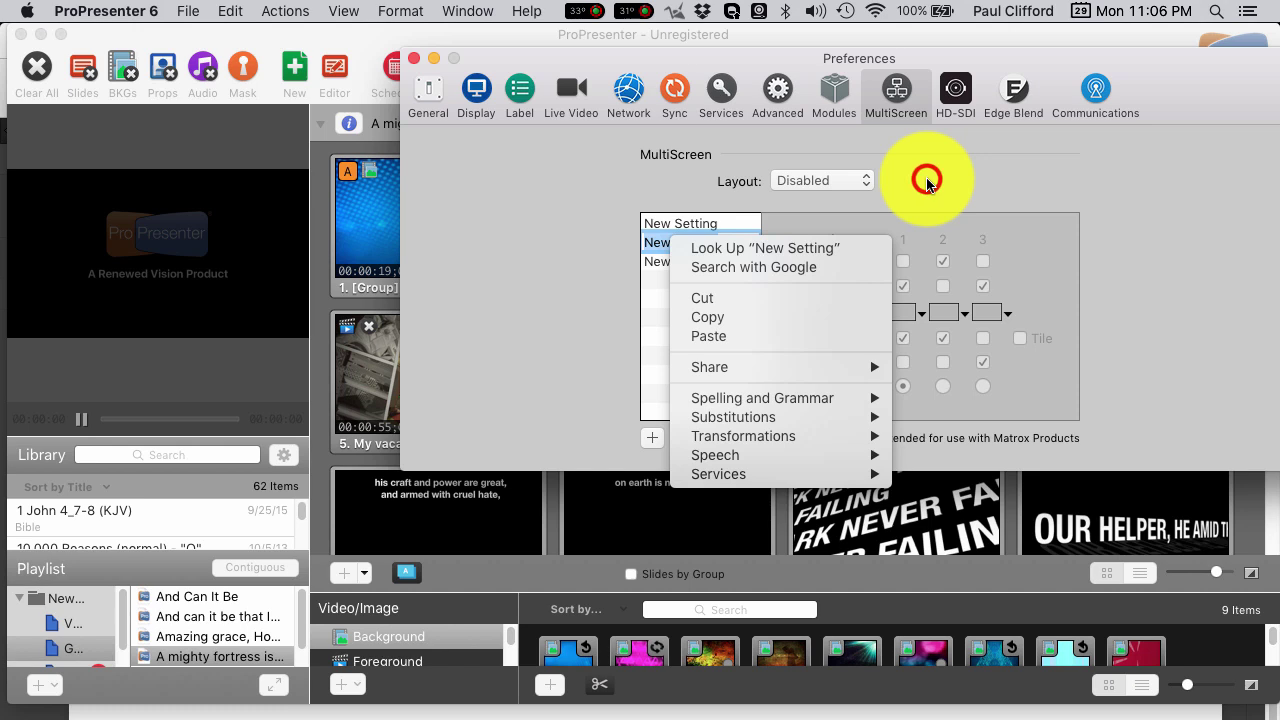
type("worship")
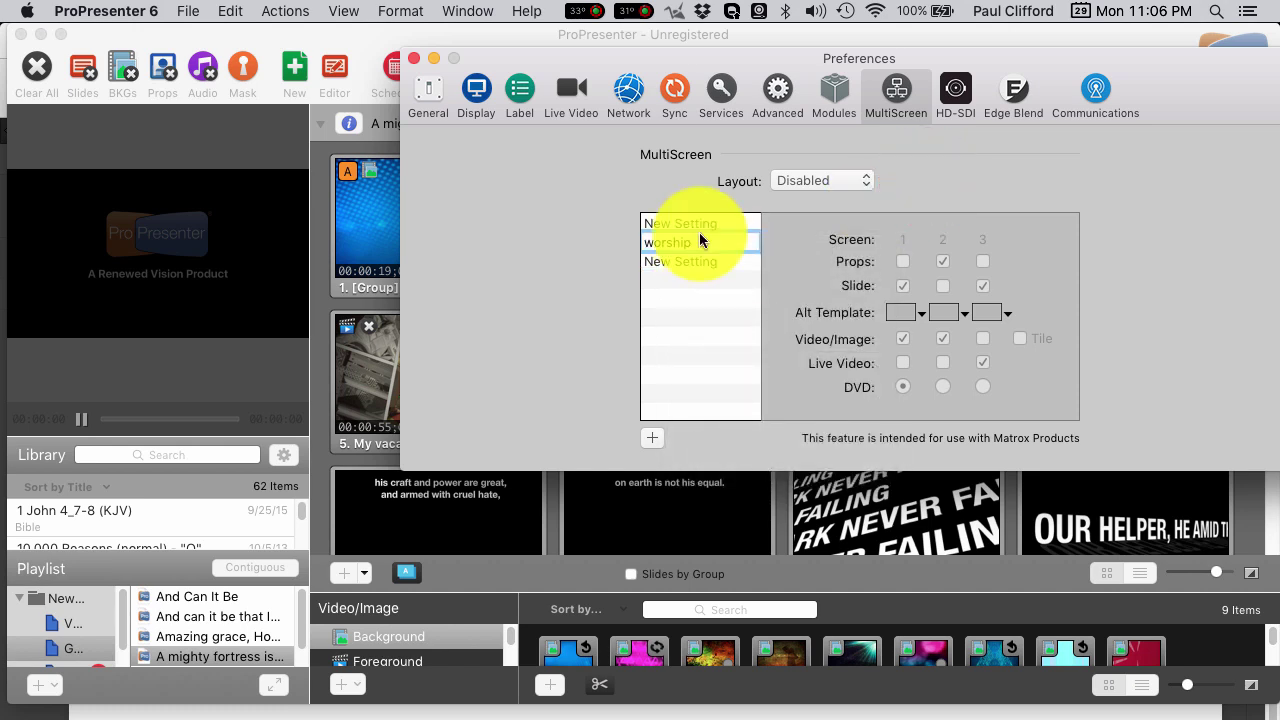
left_click(682, 261)
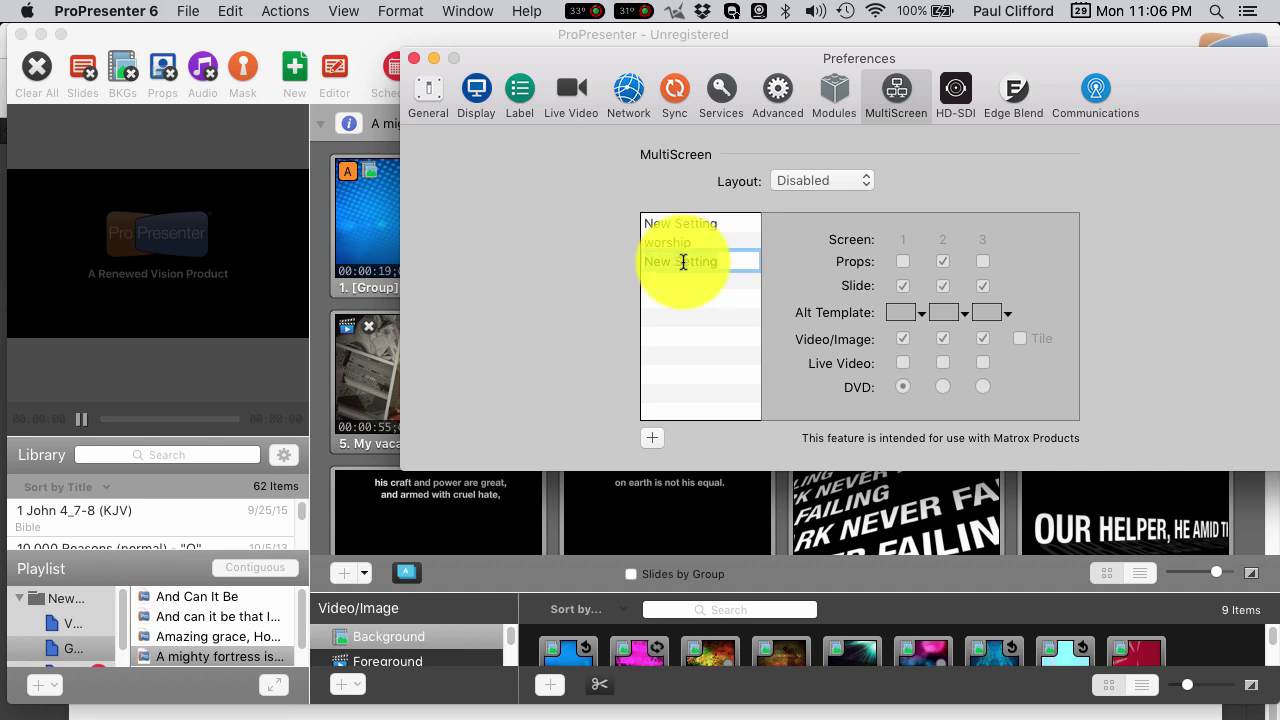
type("message")
left_click(672, 222)
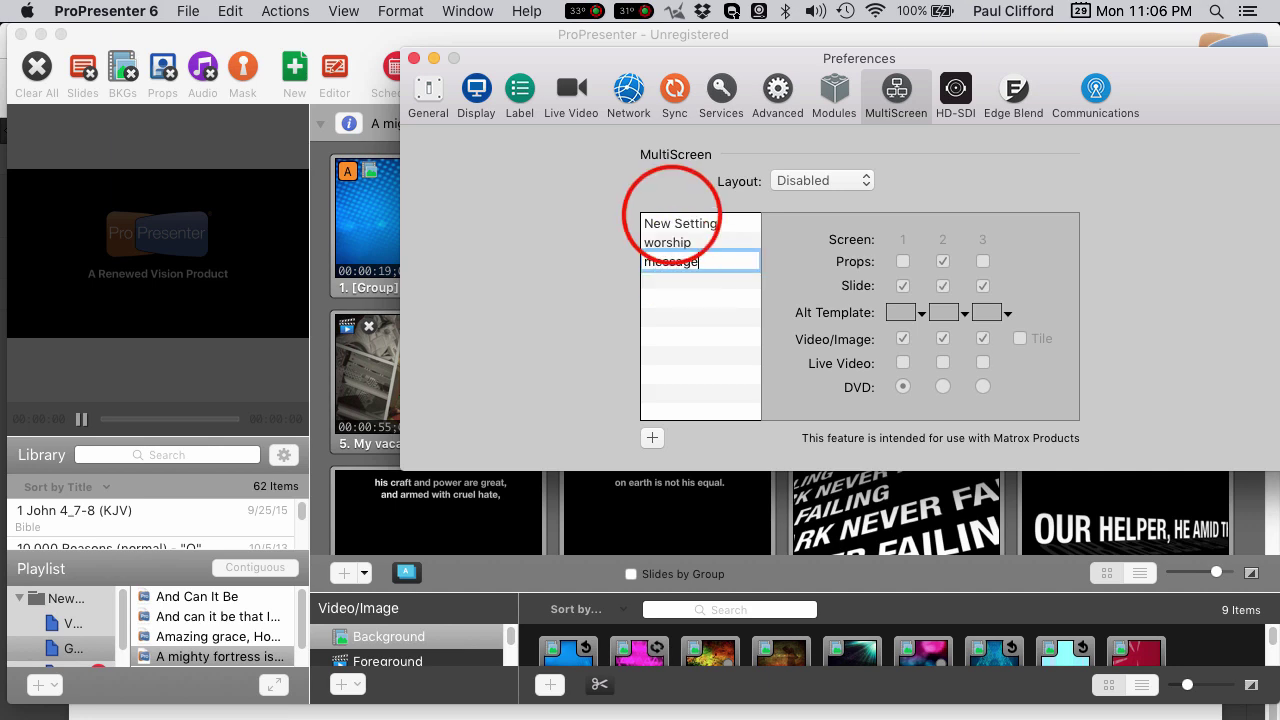
left_click(672, 220)
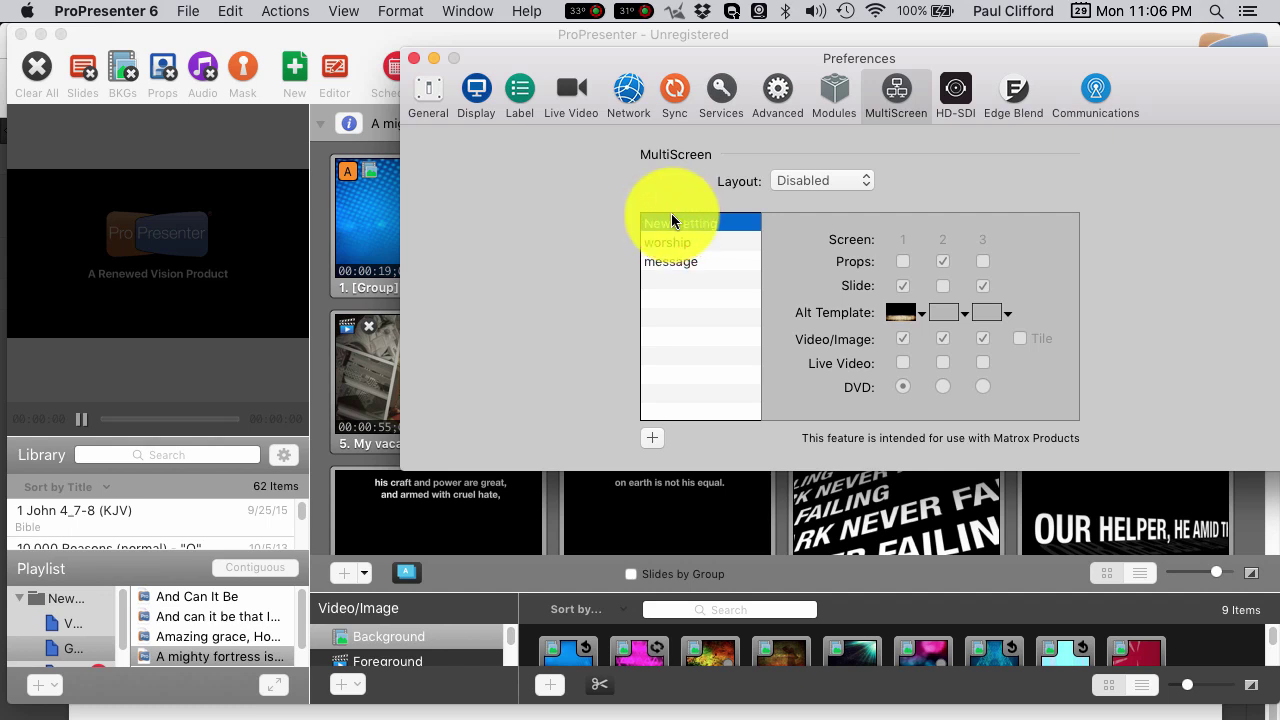
type("specia")
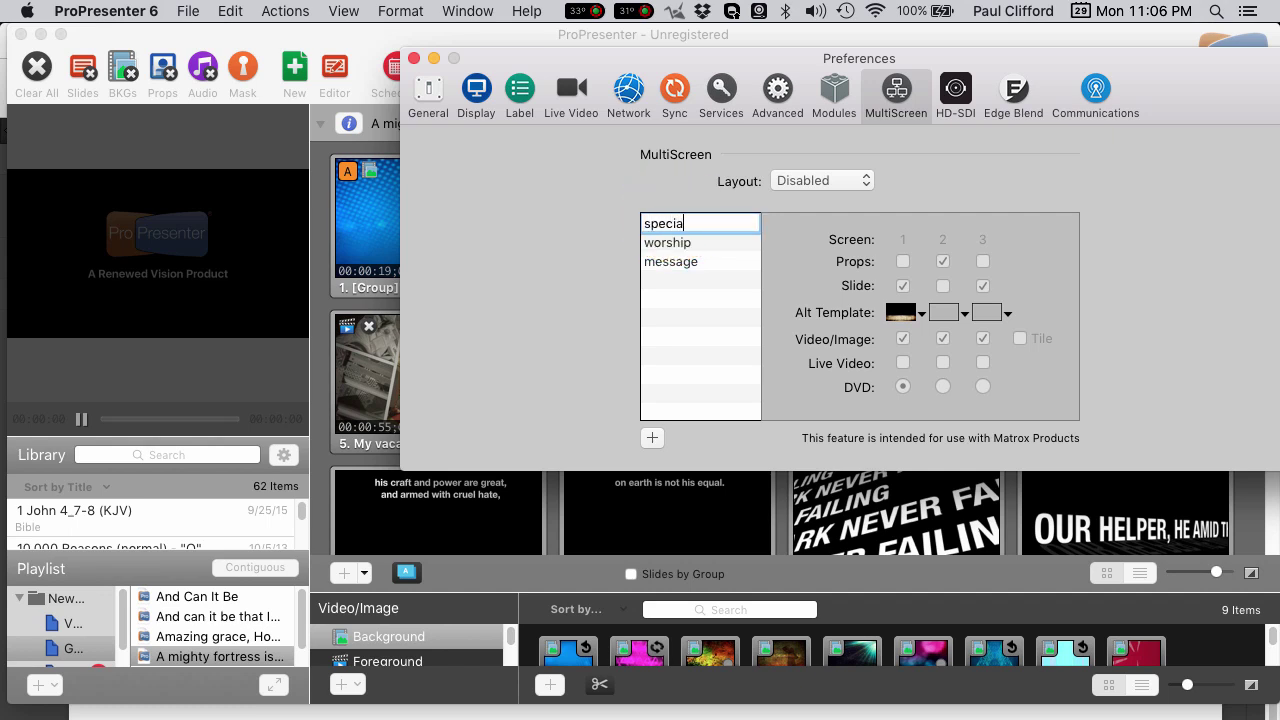
type("l music")
left_click(702, 252)
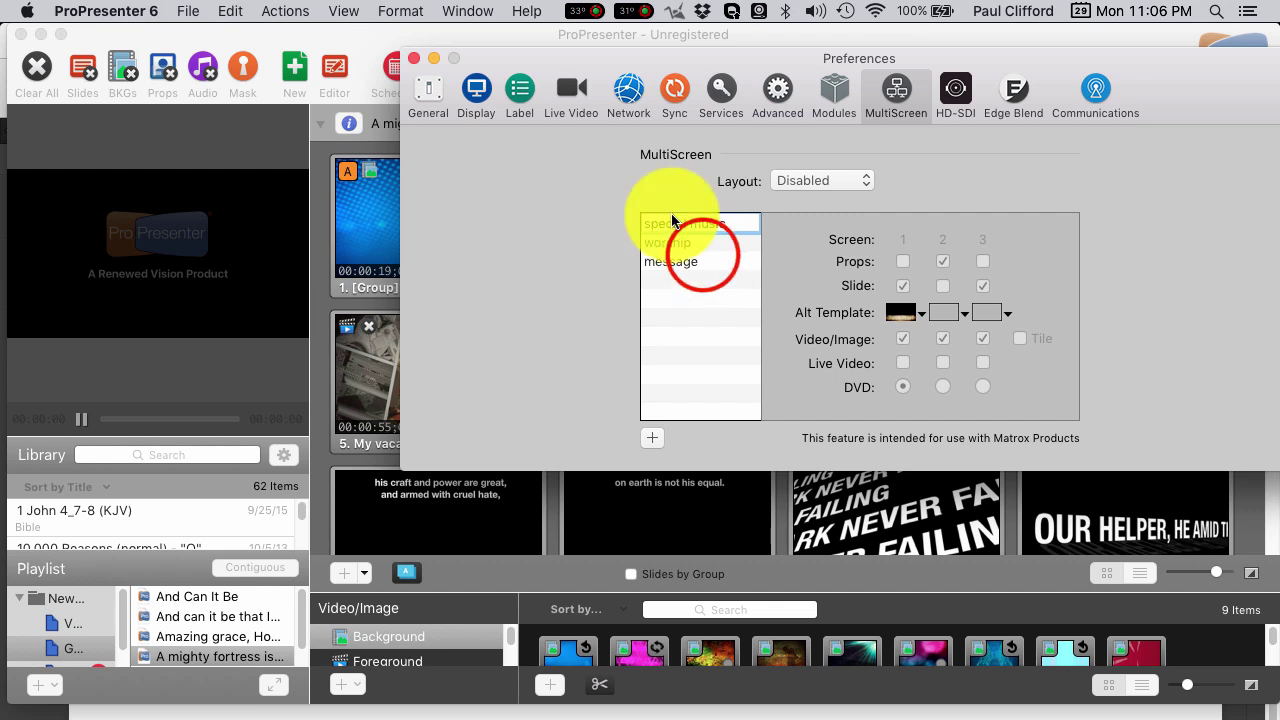
- Review the screen assignments of the special music, worship and message layouts
left_click(702, 253)
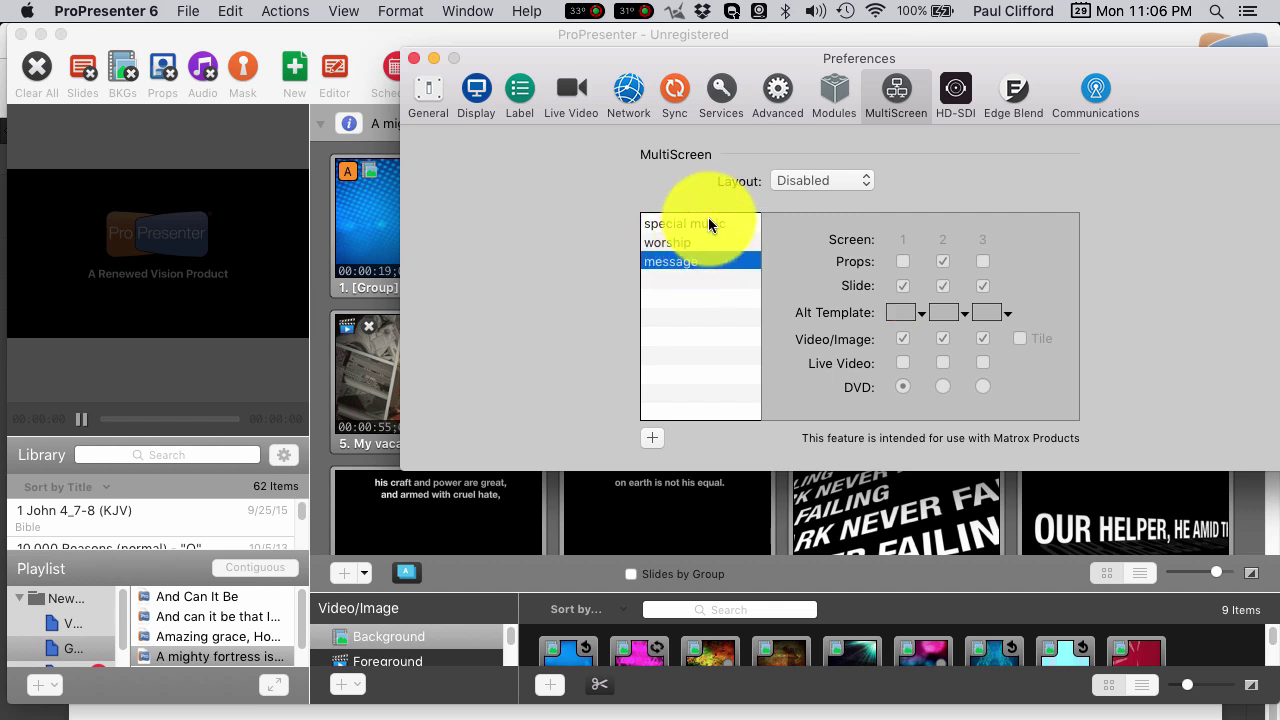
left_click(698, 225)
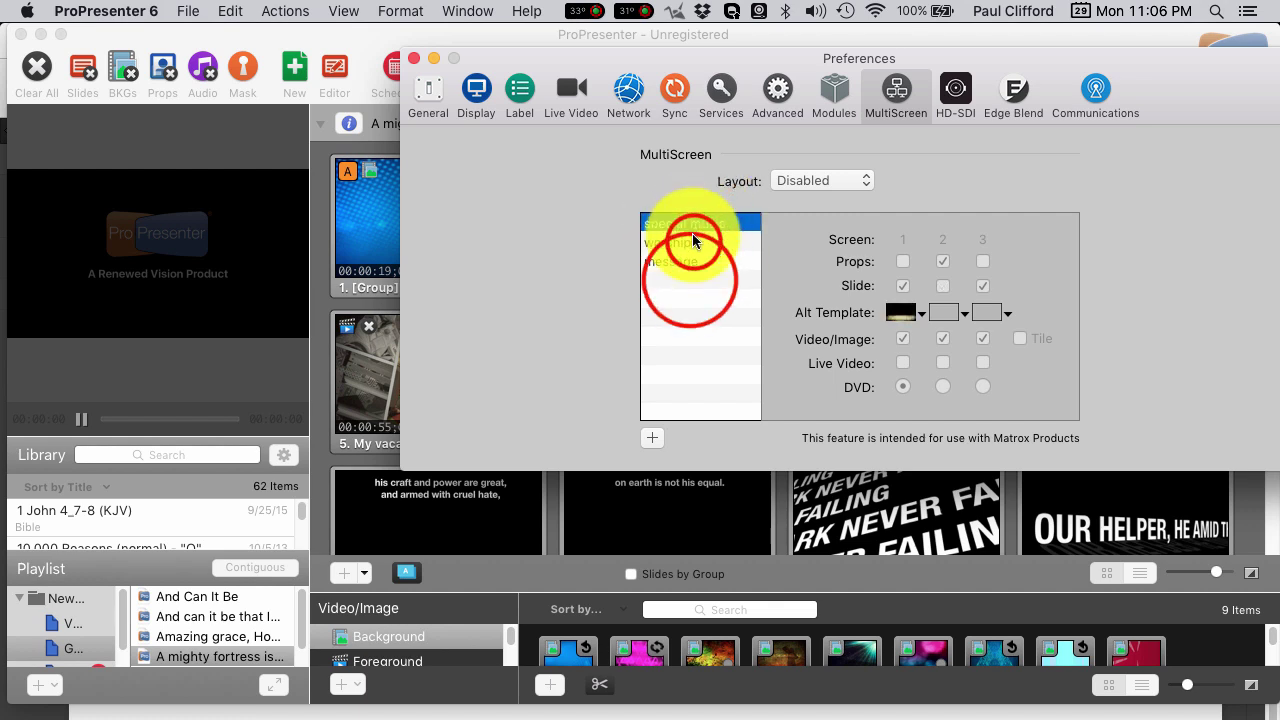
left_click(690, 244)
left_click(690, 268)
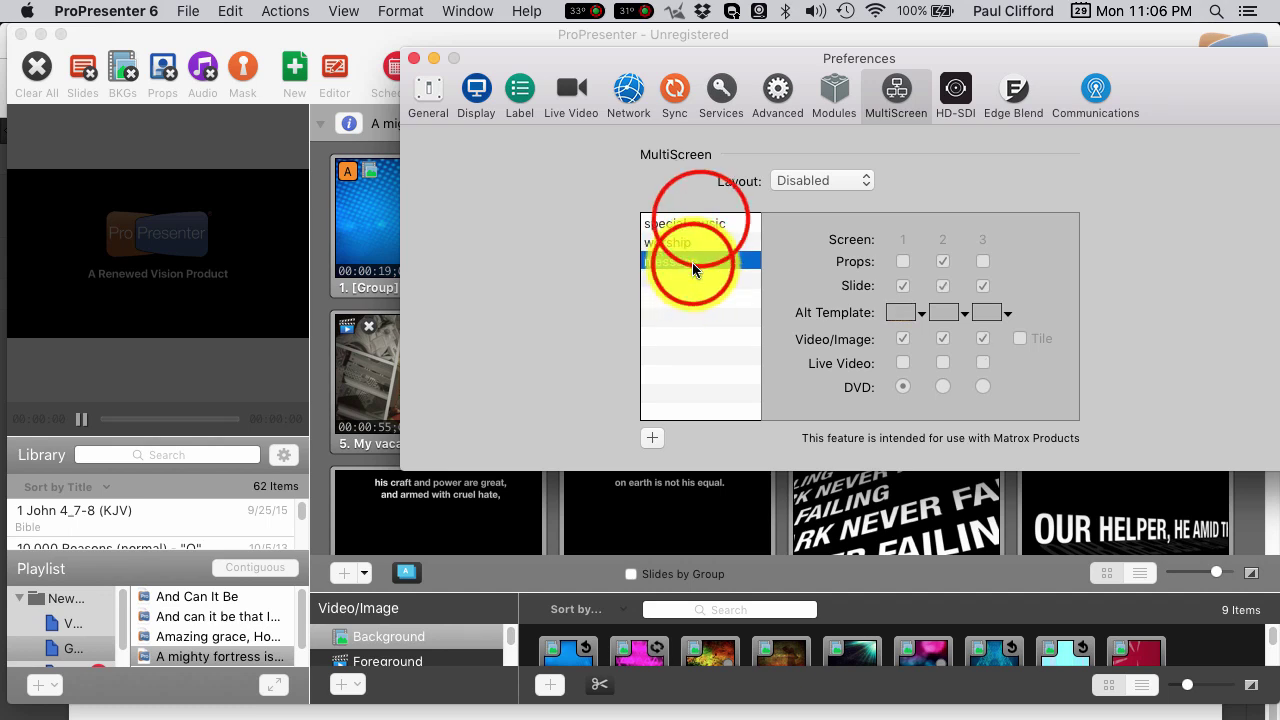
left_click(700, 222)
left_click(706, 247)
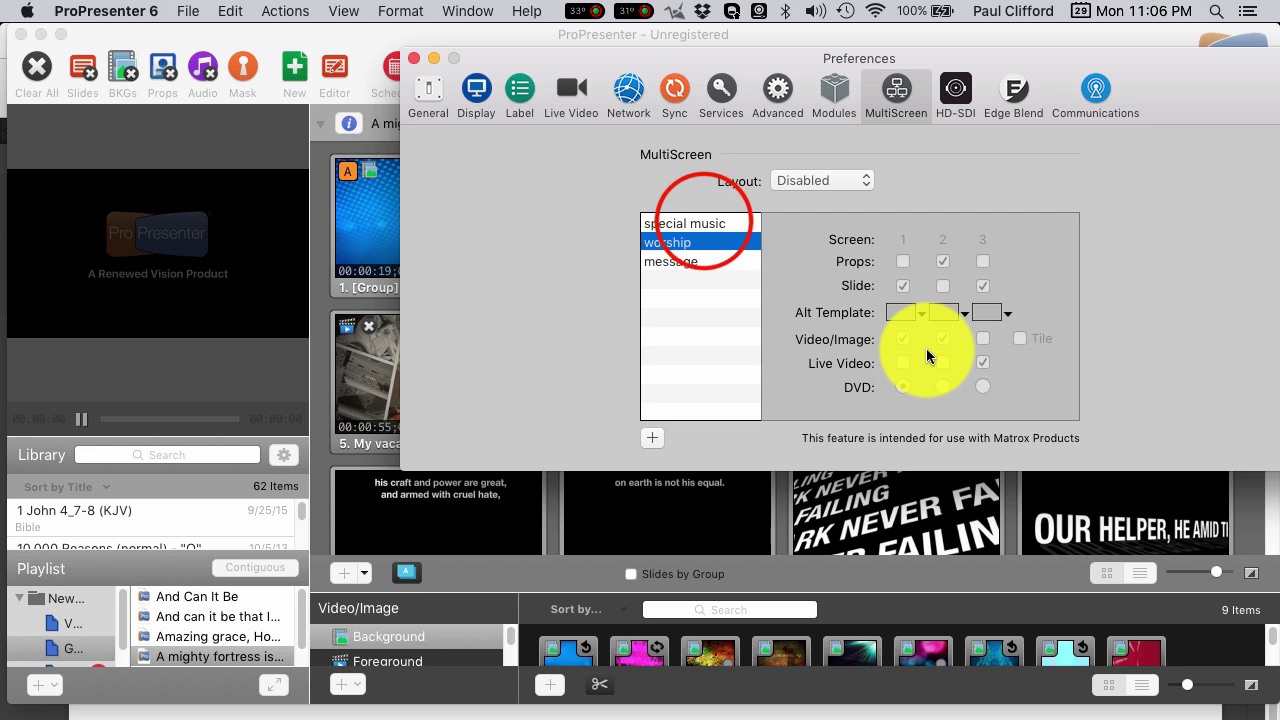
left_click(703, 221)
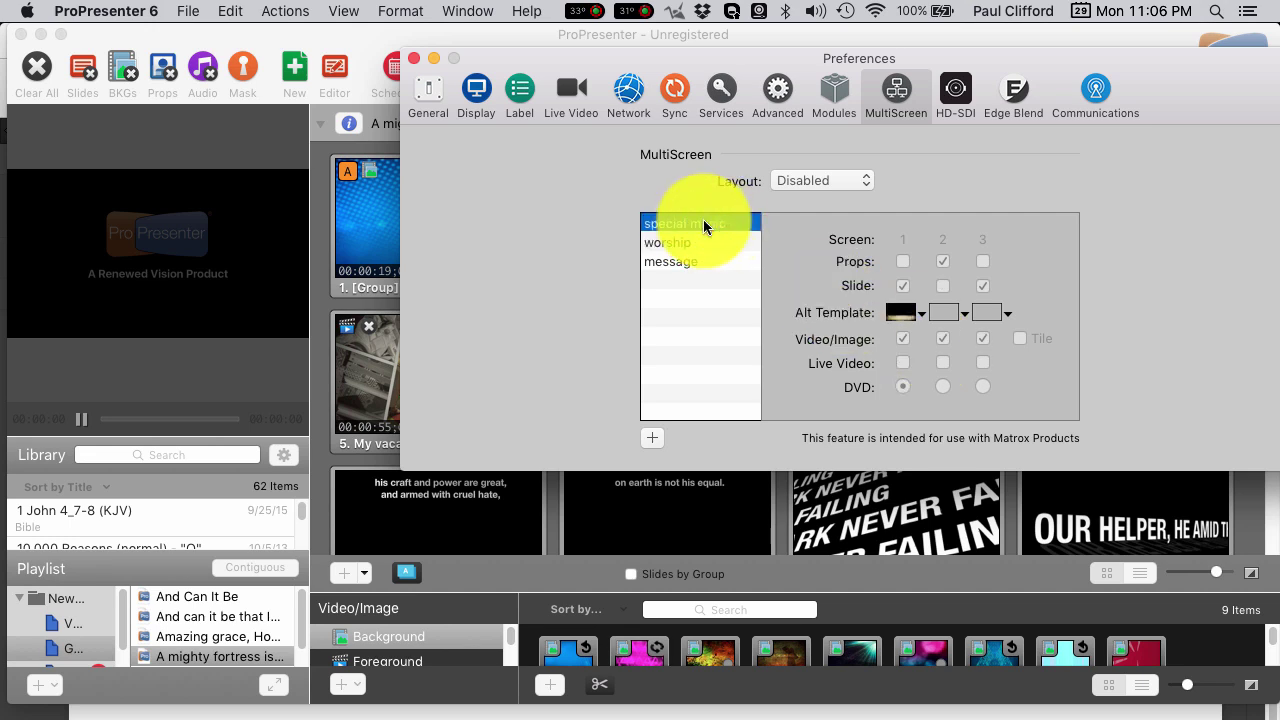
left_click(942, 261)
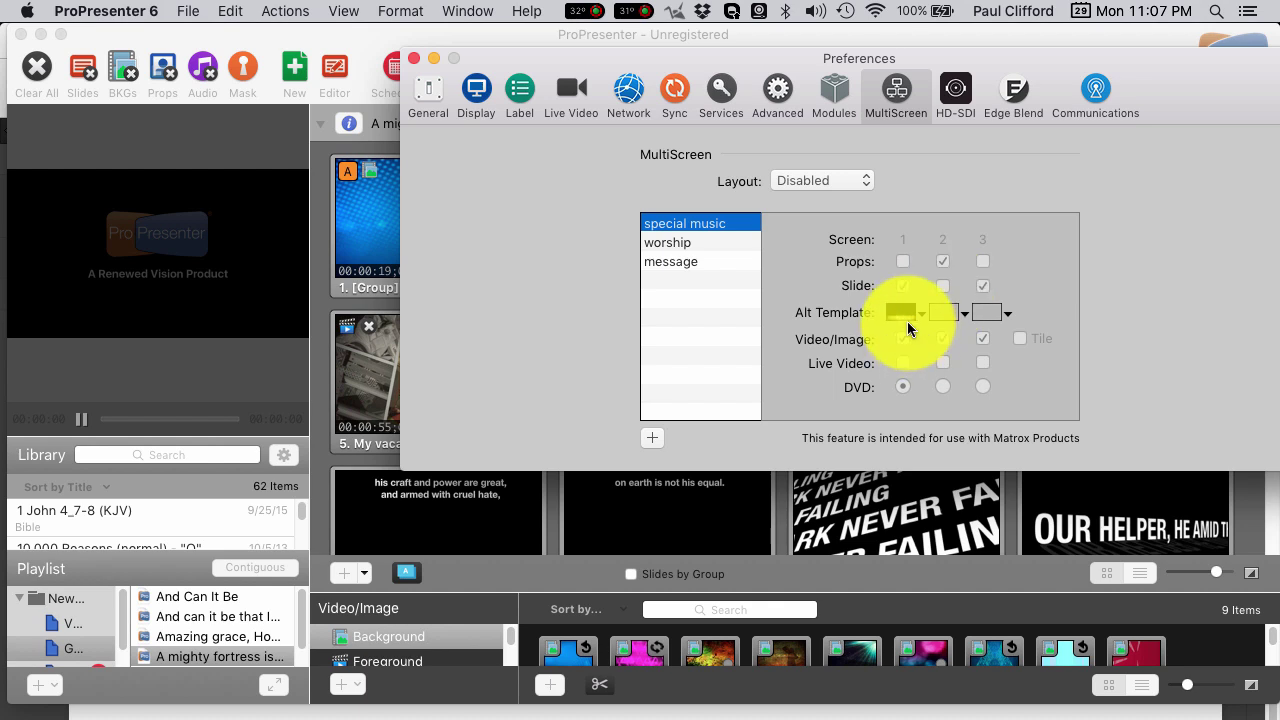
- Set screen 3's alternate template to Blue Style > Title Slide
left_click_drag(960, 316, 1004, 313)
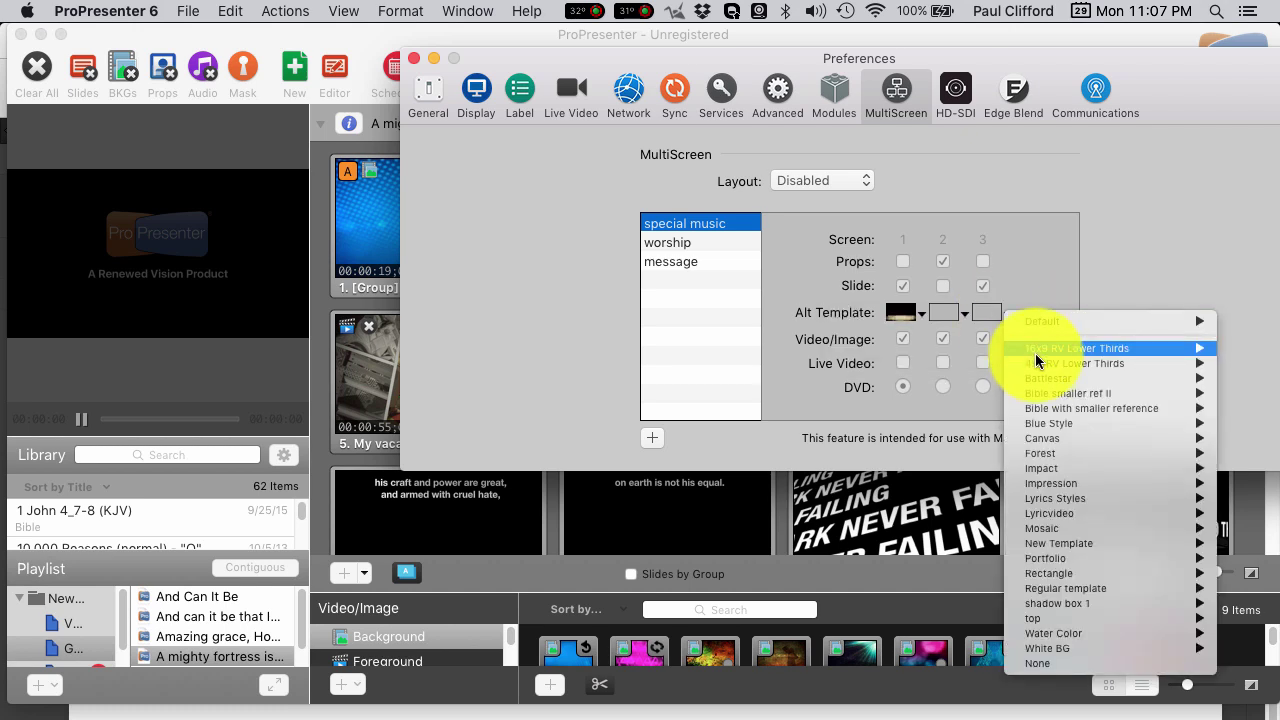
mouse_move(1032, 392)
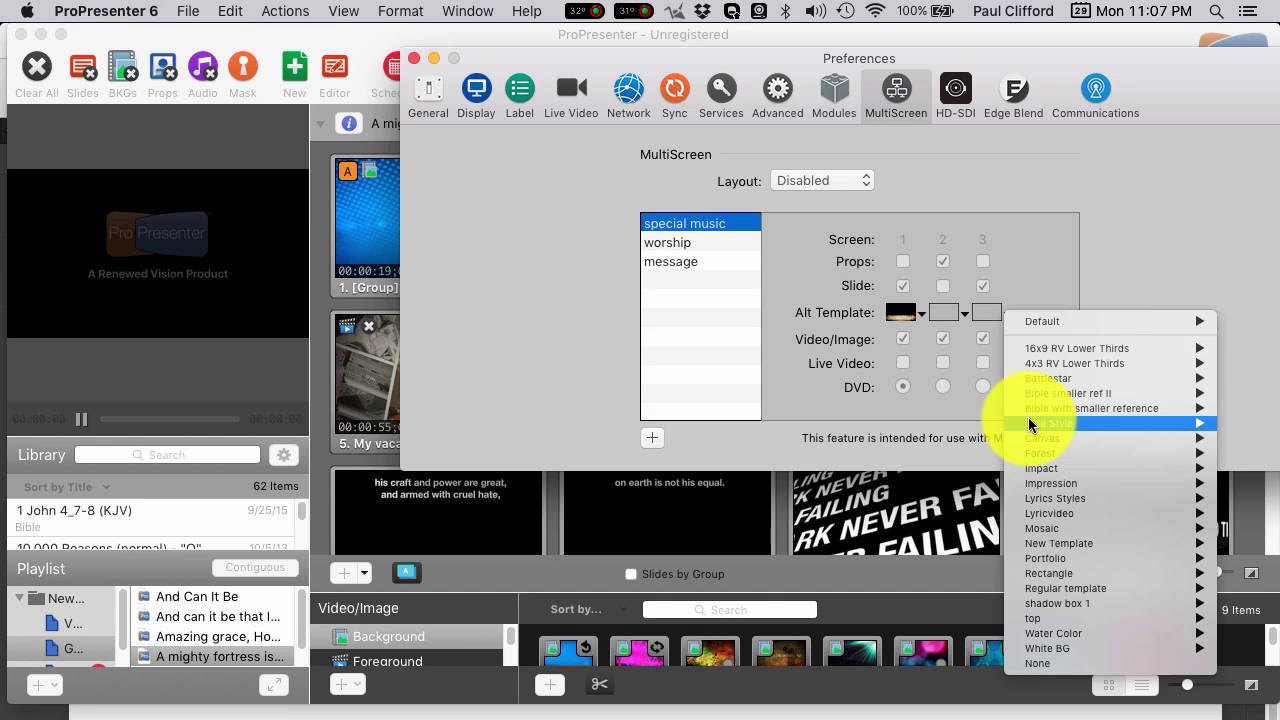
mouse_move(1028, 418)
left_click(900, 445)
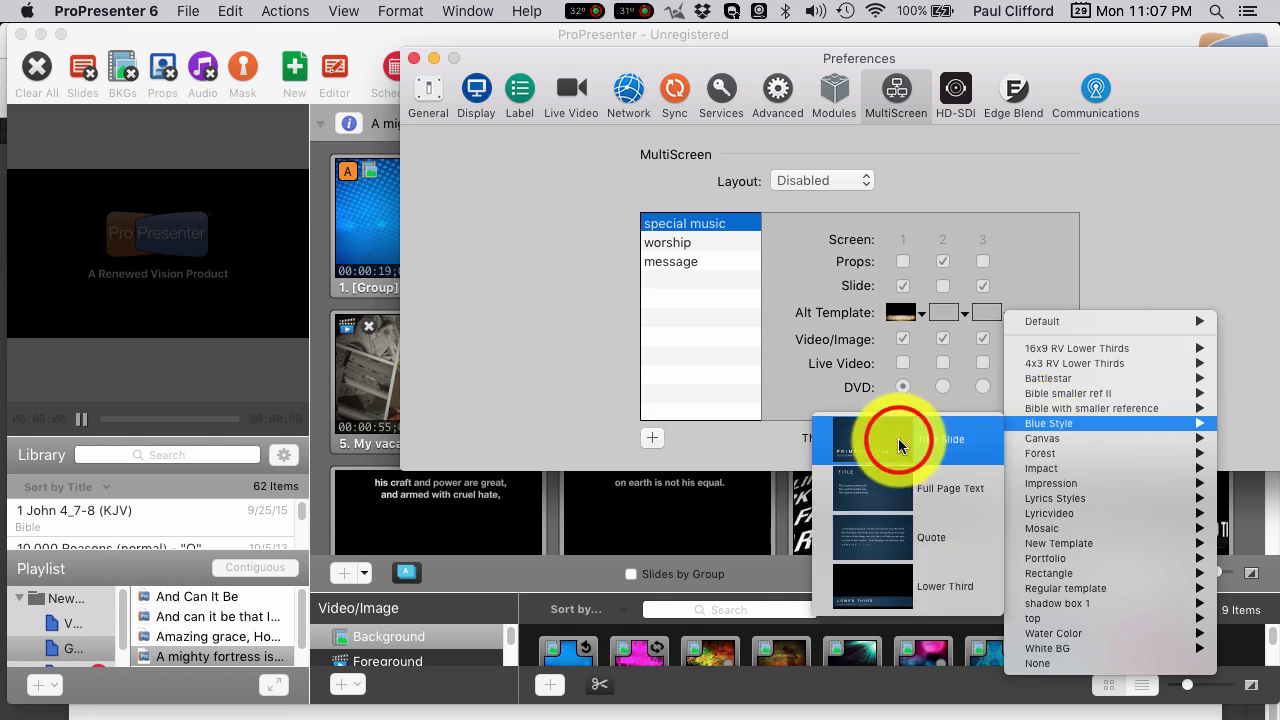
- Set screen 2's alternate template to Impression > Title Slide
left_click(957, 318)
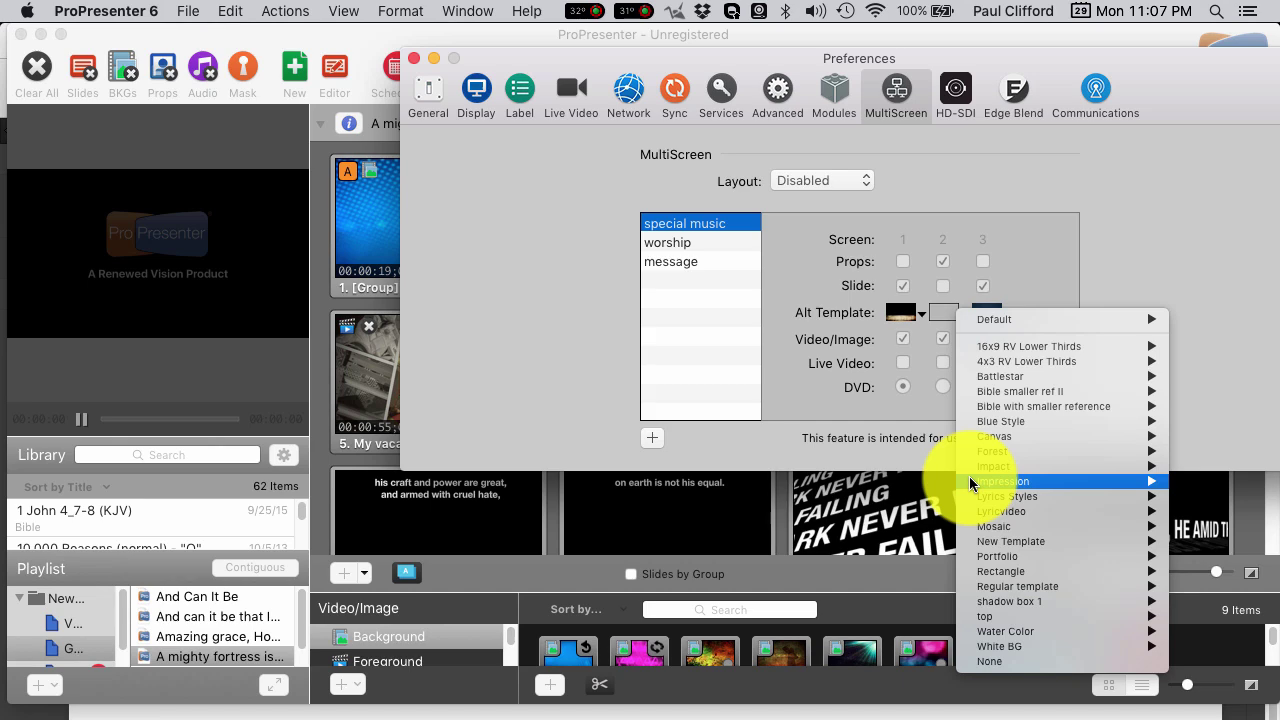
mouse_move(975, 481)
left_click(860, 494)
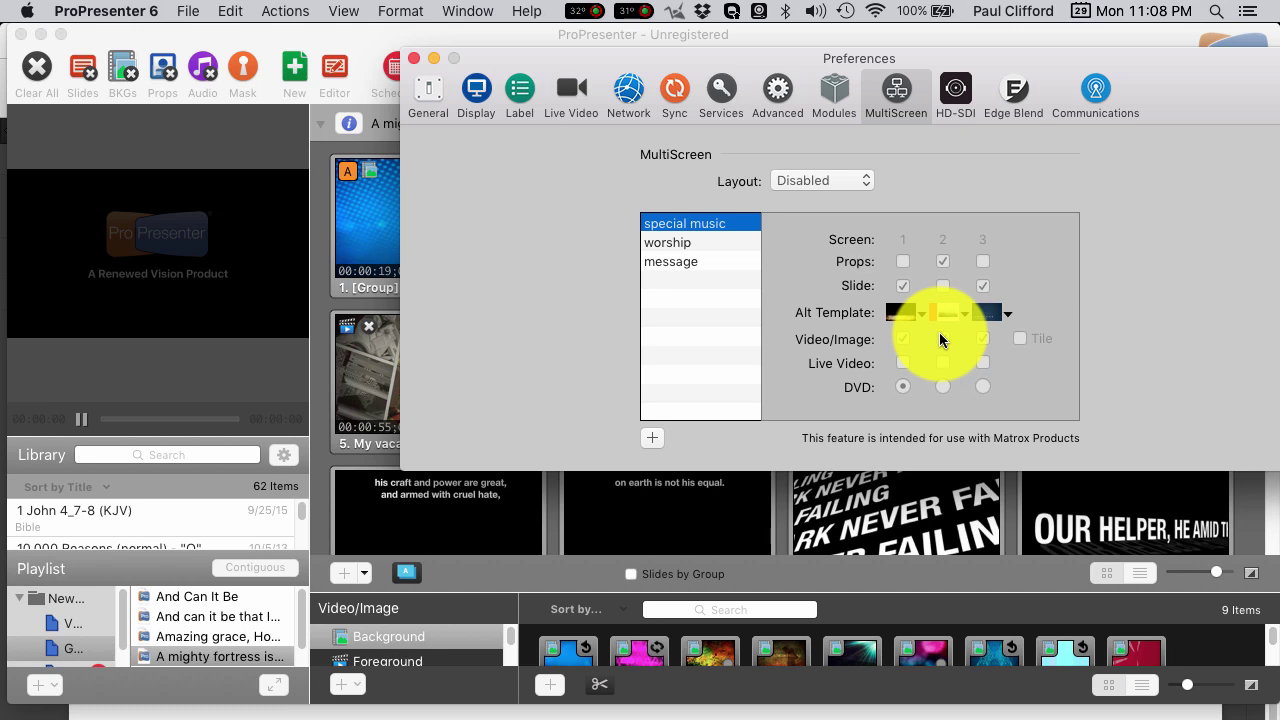
- Toggle Video/Image on screen 1 and Live Video on screens 2 and 1
left_click(1015, 339)
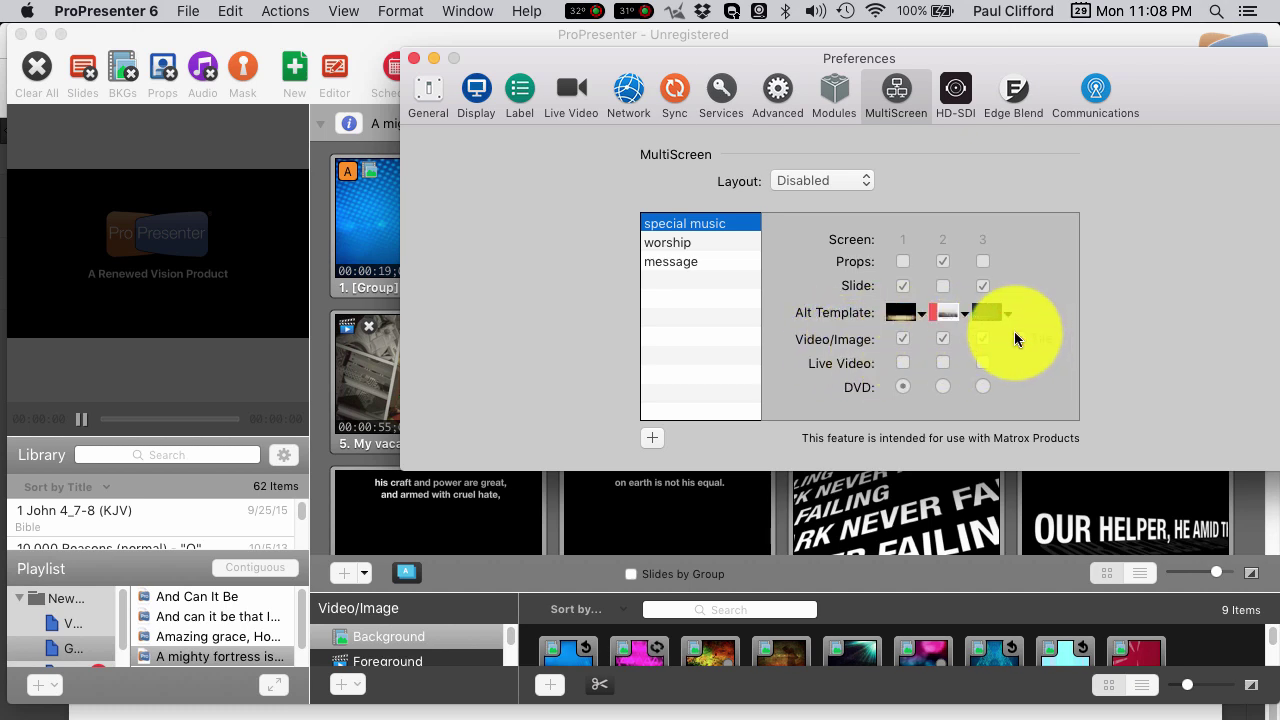
left_click(905, 338)
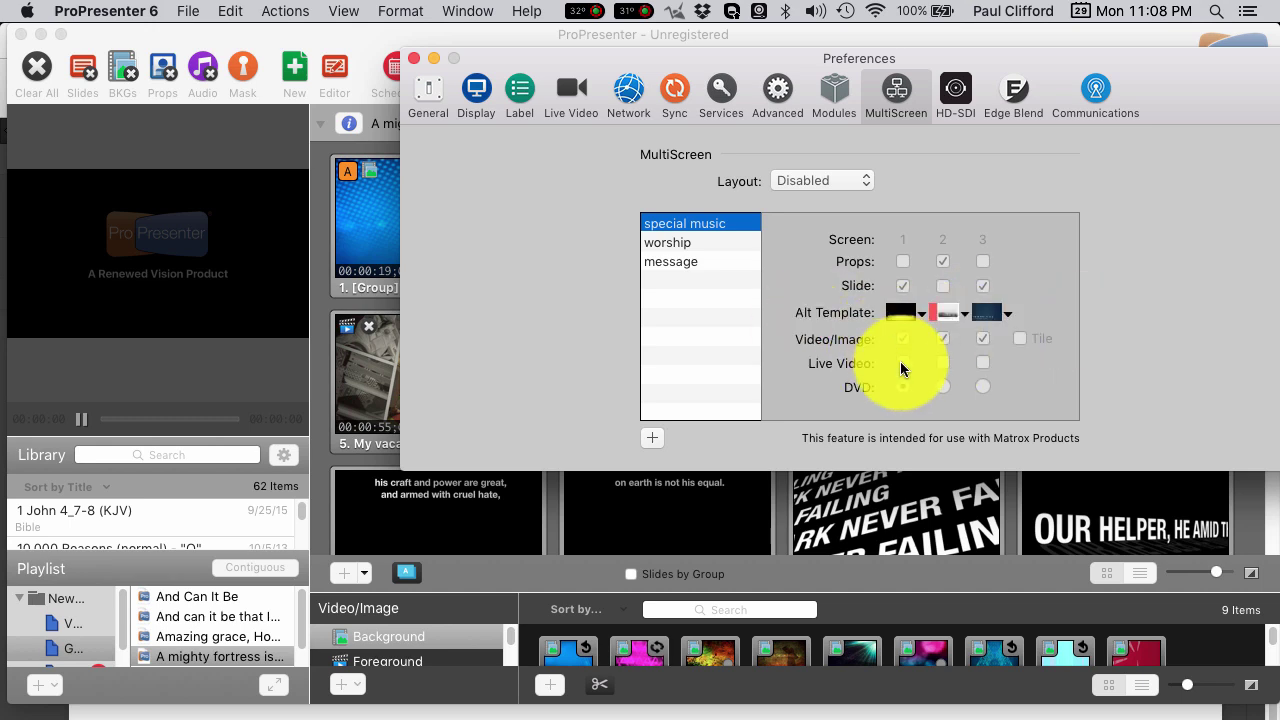
left_click(941, 363)
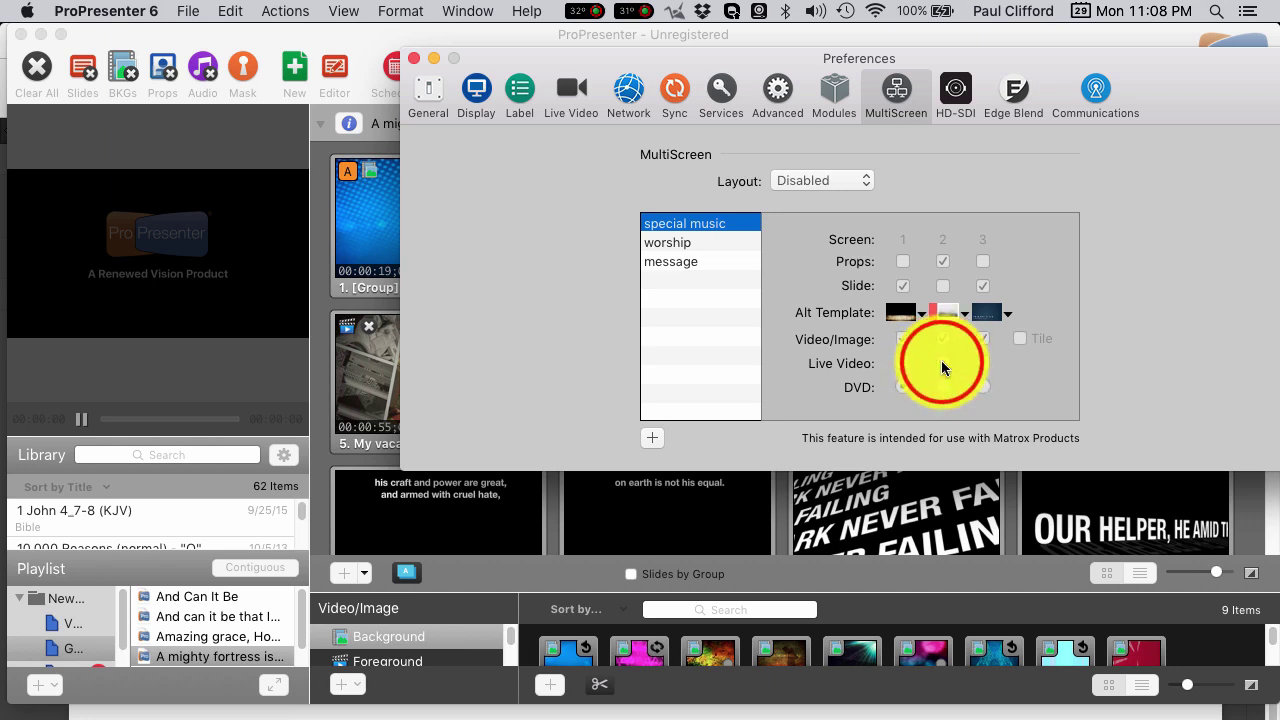
left_click(903, 363)
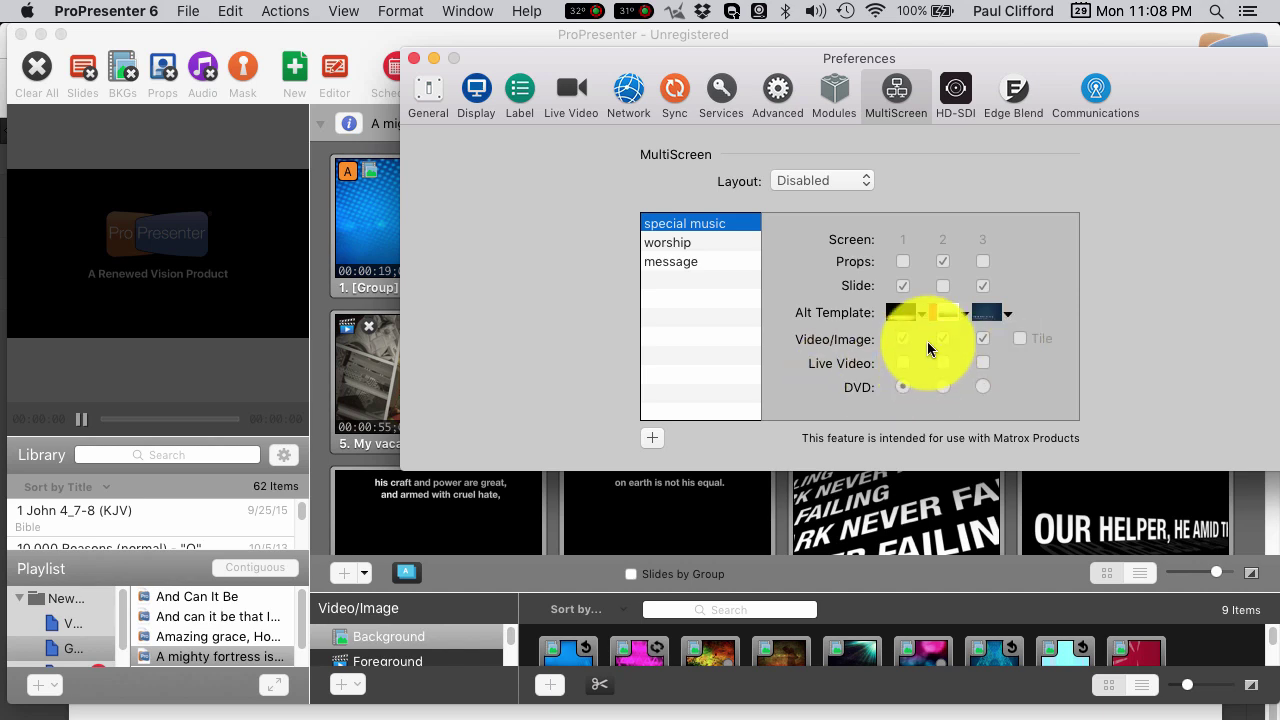
- Set screen 2's alternate template to Default > Template 1
left_click(966, 311)
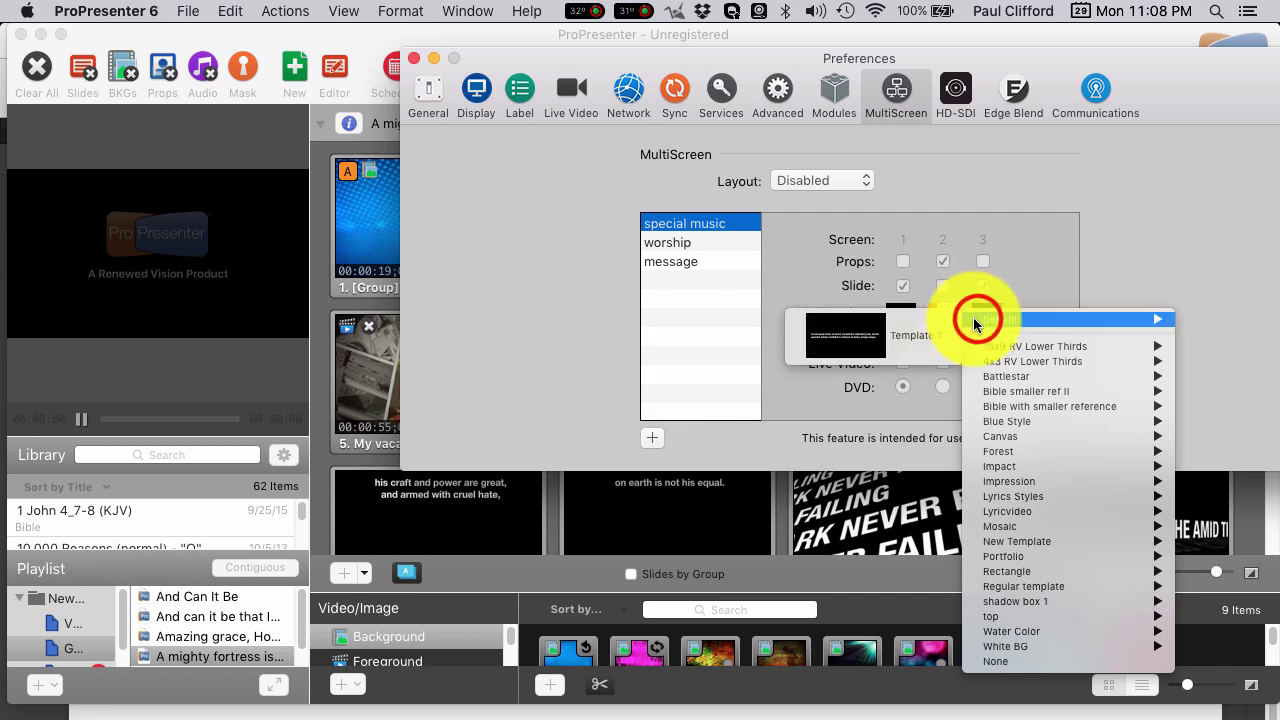
left_click(869, 325)
left_click(868, 325)
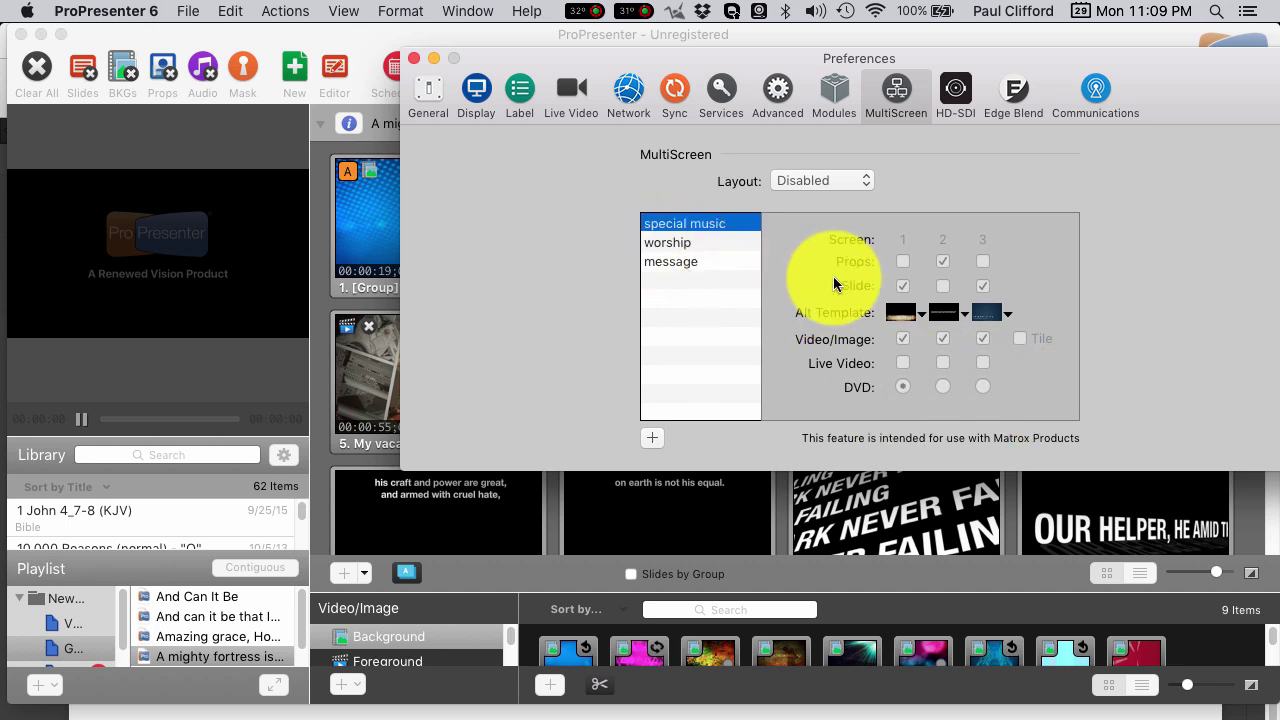
- Switch the MultiScreen layout from Disabled to Triple Screen, with DVD playback on screen 1
left_click(858, 181)
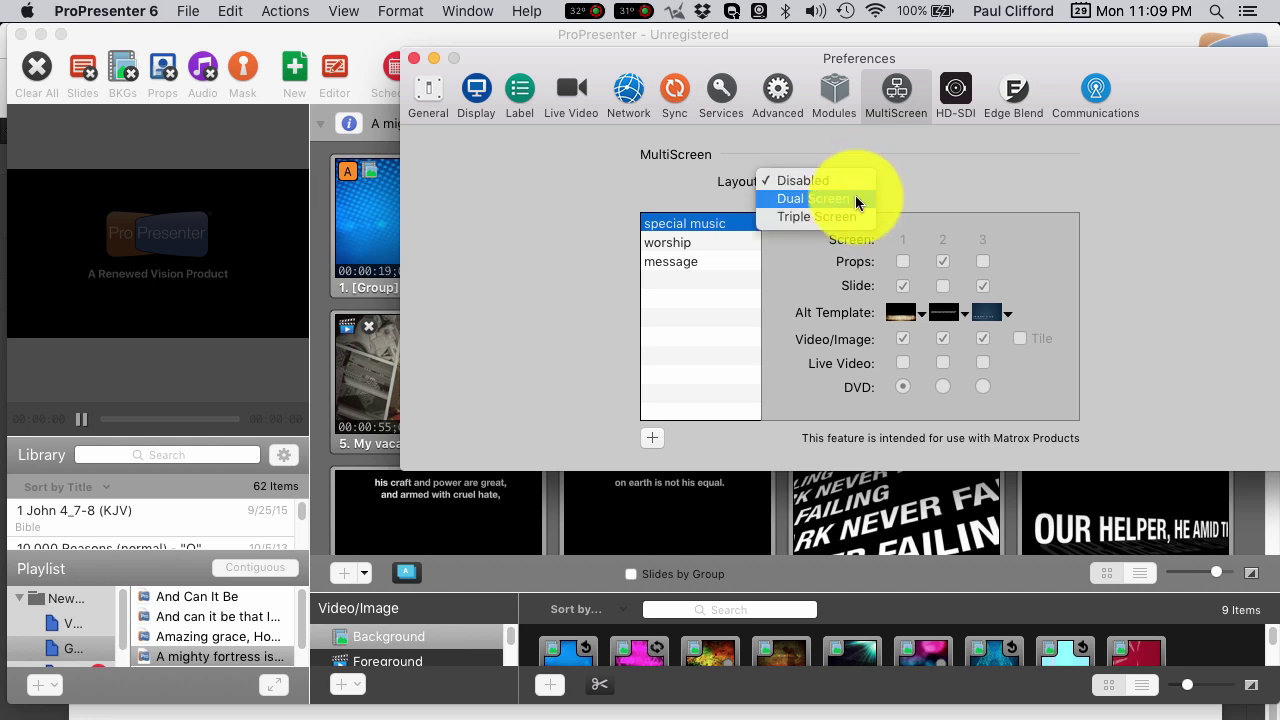
left_click(861, 217)
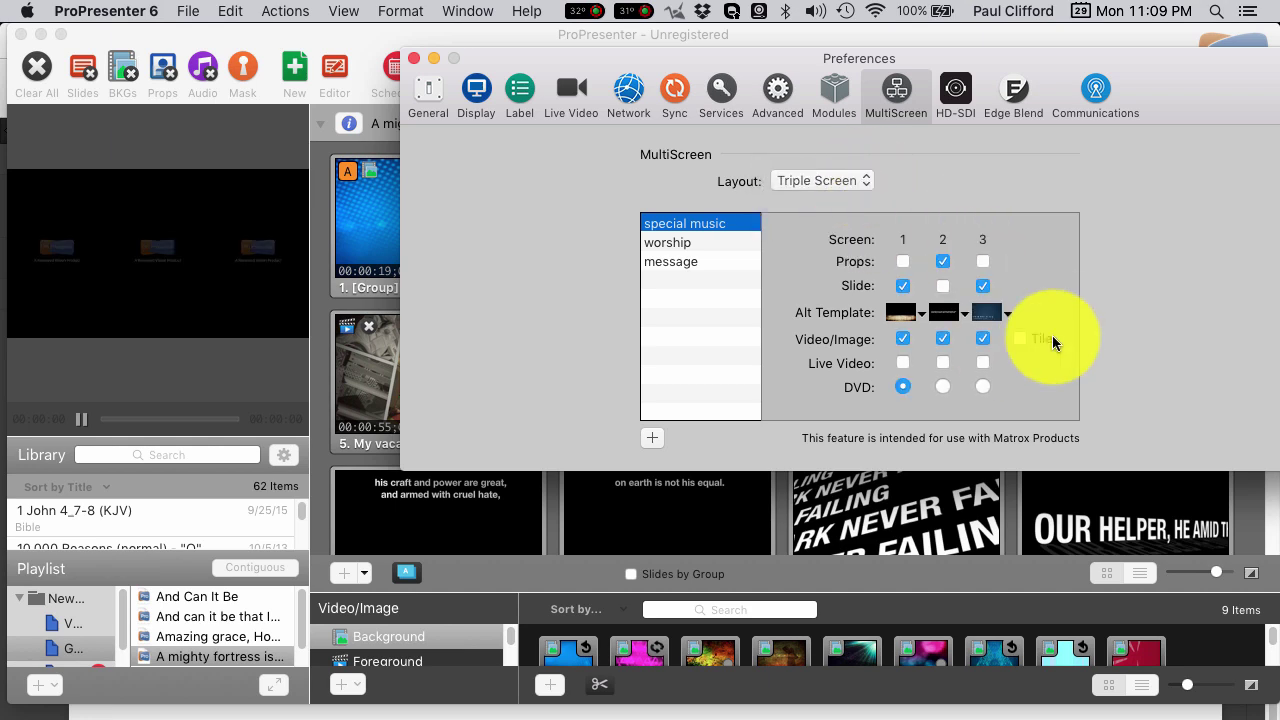
left_click(943, 388)
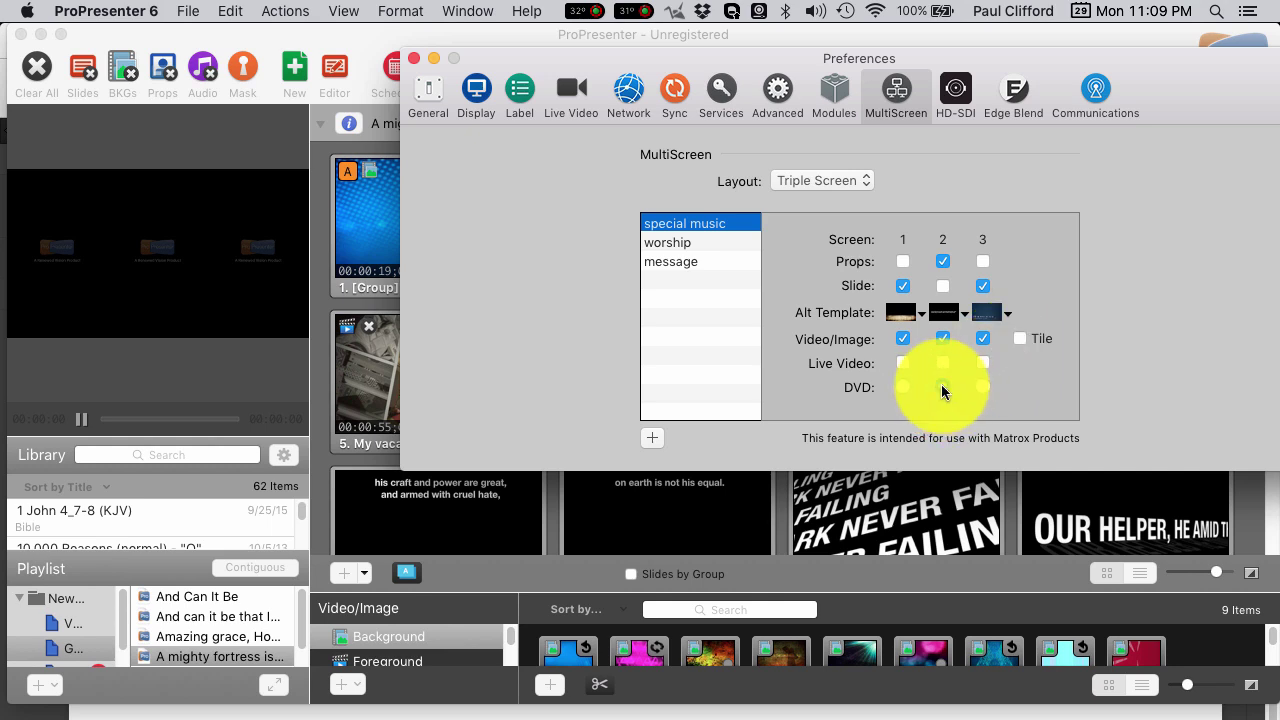
left_click(902, 388)
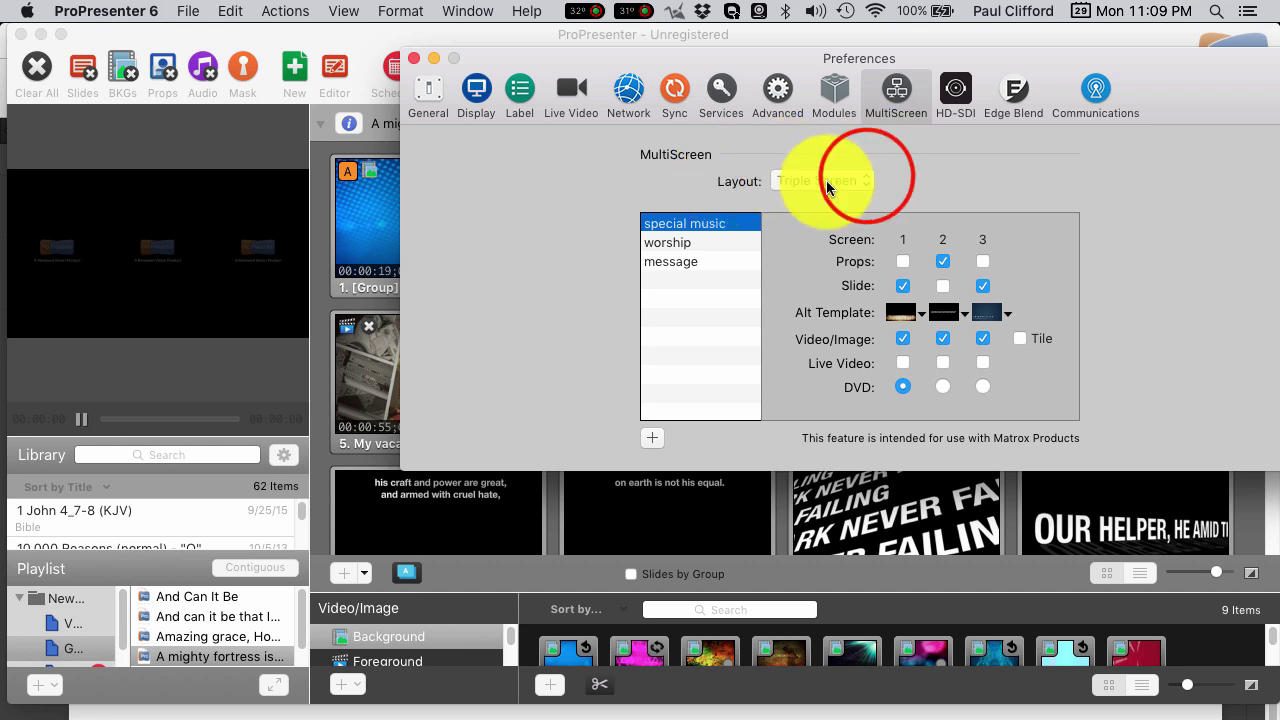
left_click(866, 181)
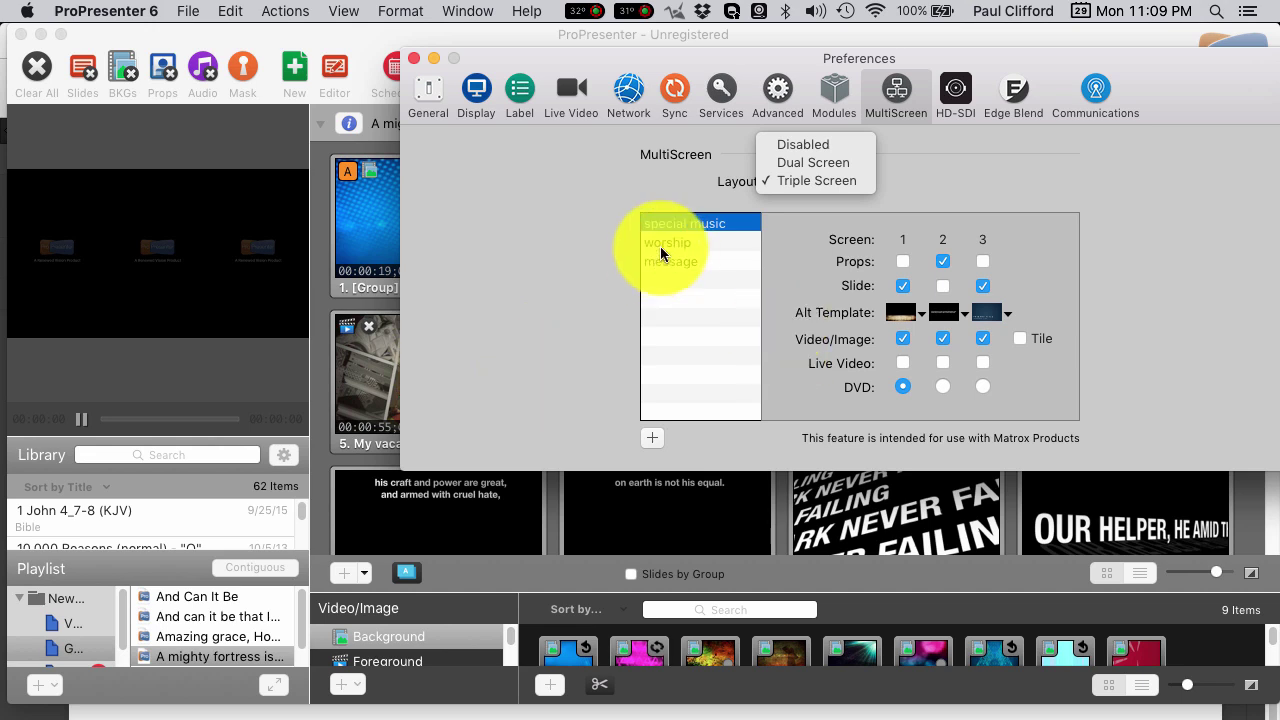
- Review worship and special music, and turn on video tiling across screens for special music
left_click(705, 243)
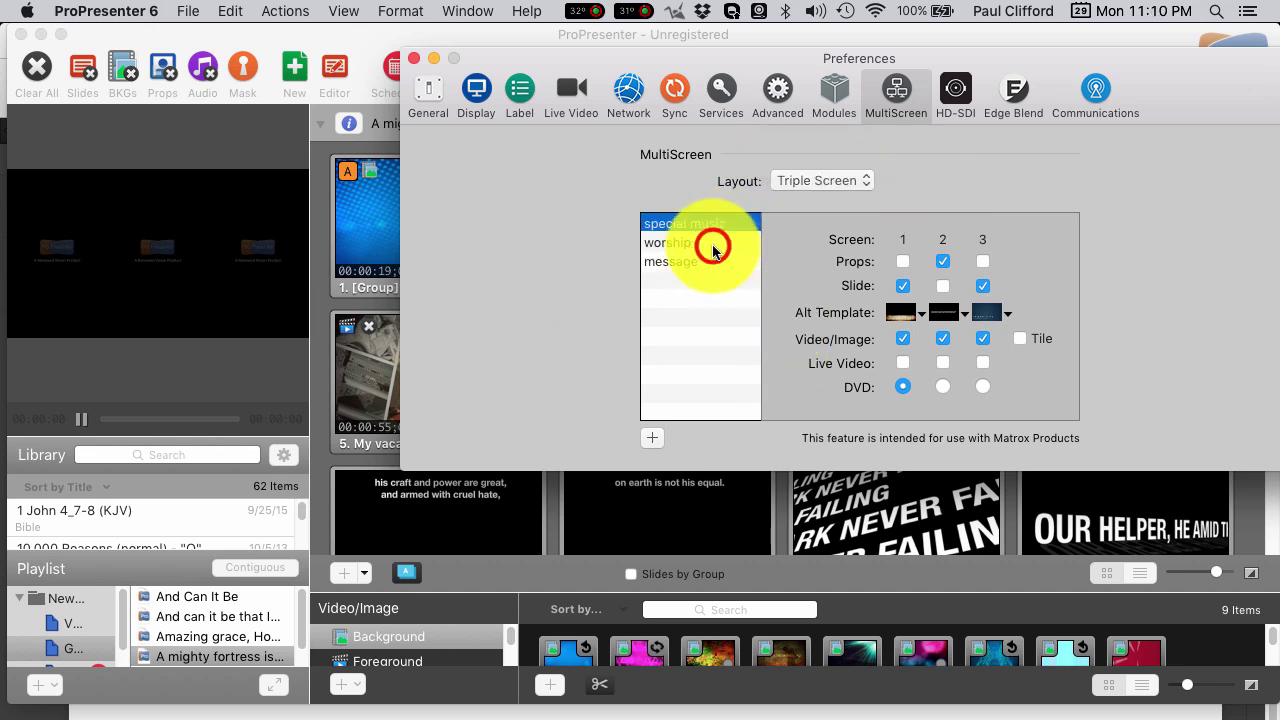
left_click(738, 243)
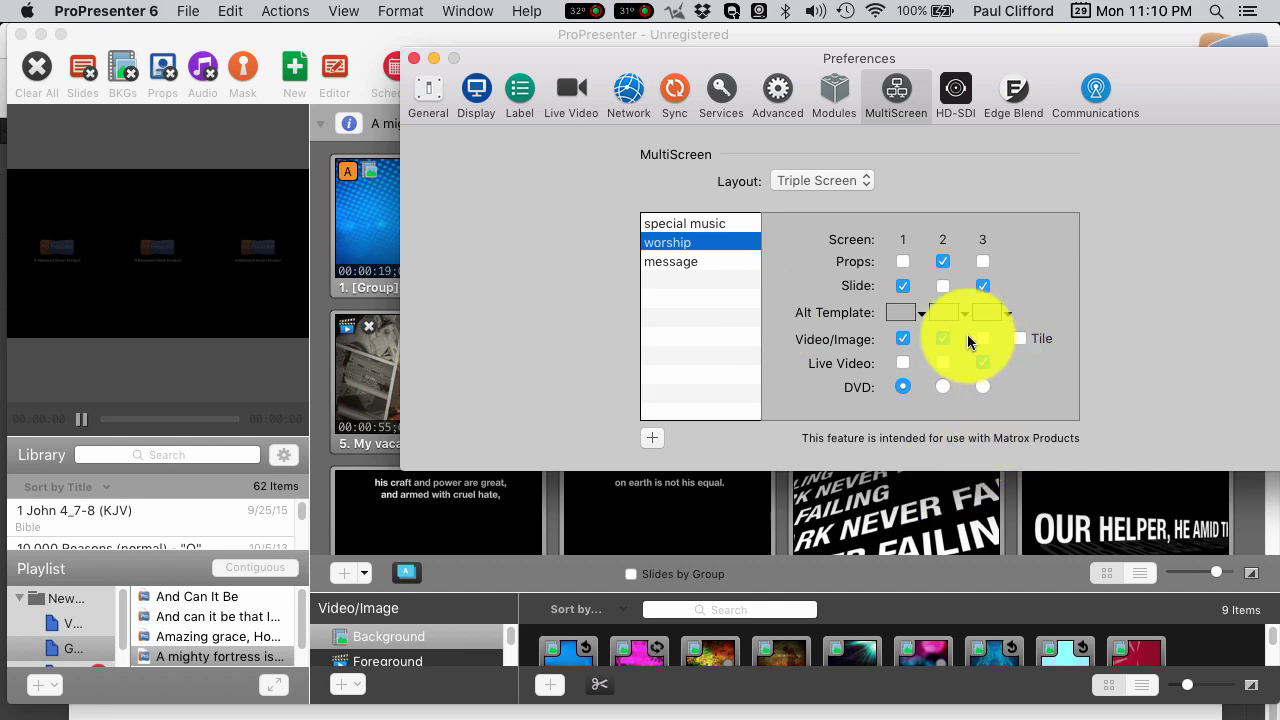
left_click(652, 230)
left_click(654, 224)
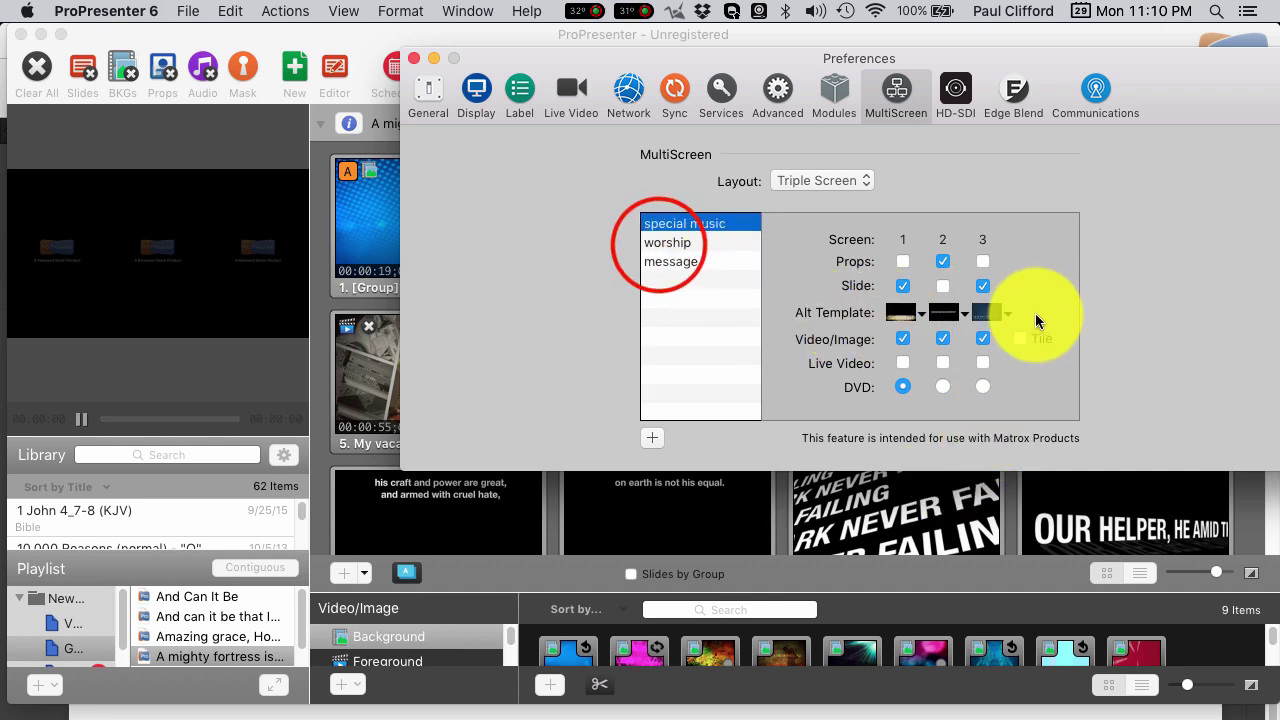
left_click(659, 245)
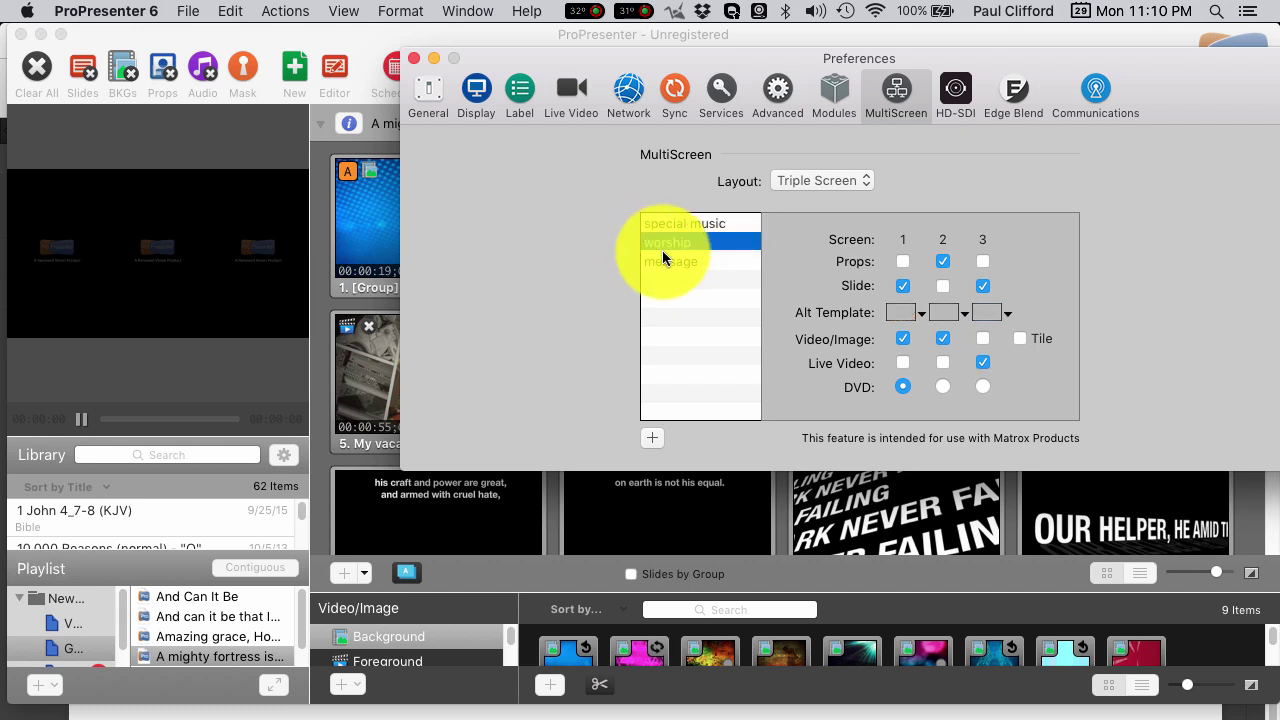
left_click(663, 226)
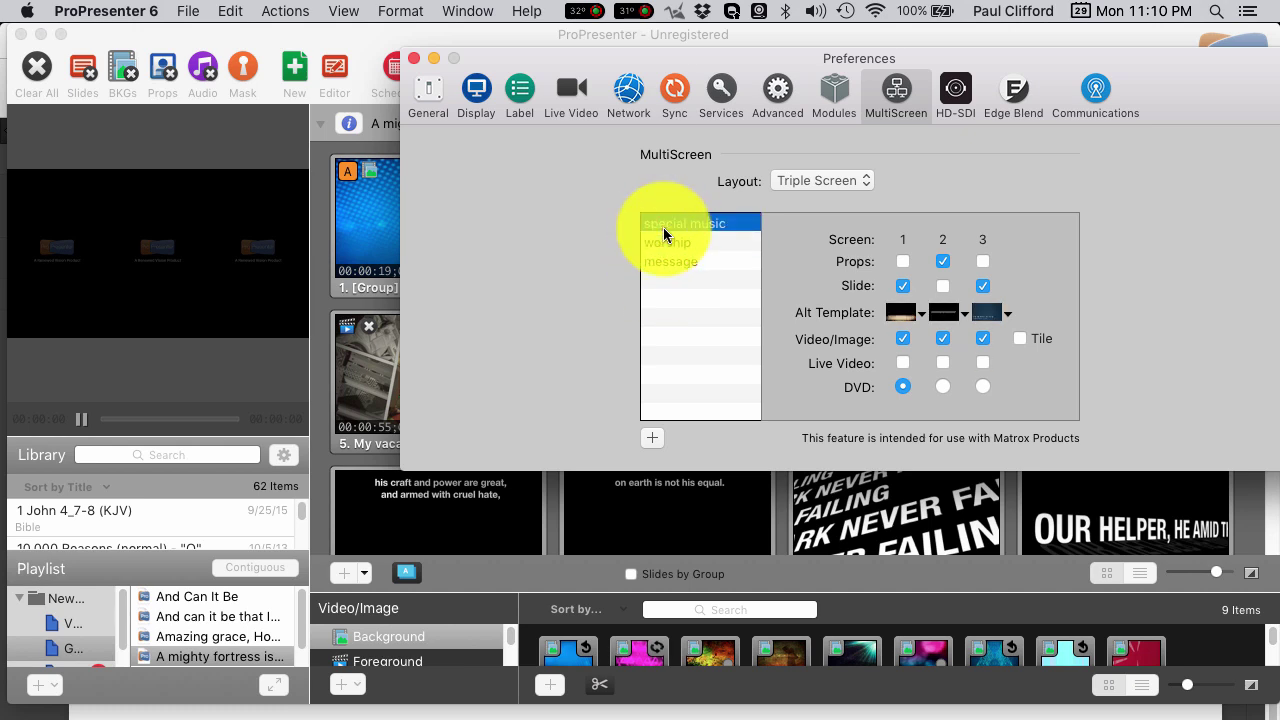
left_click(1015, 340)
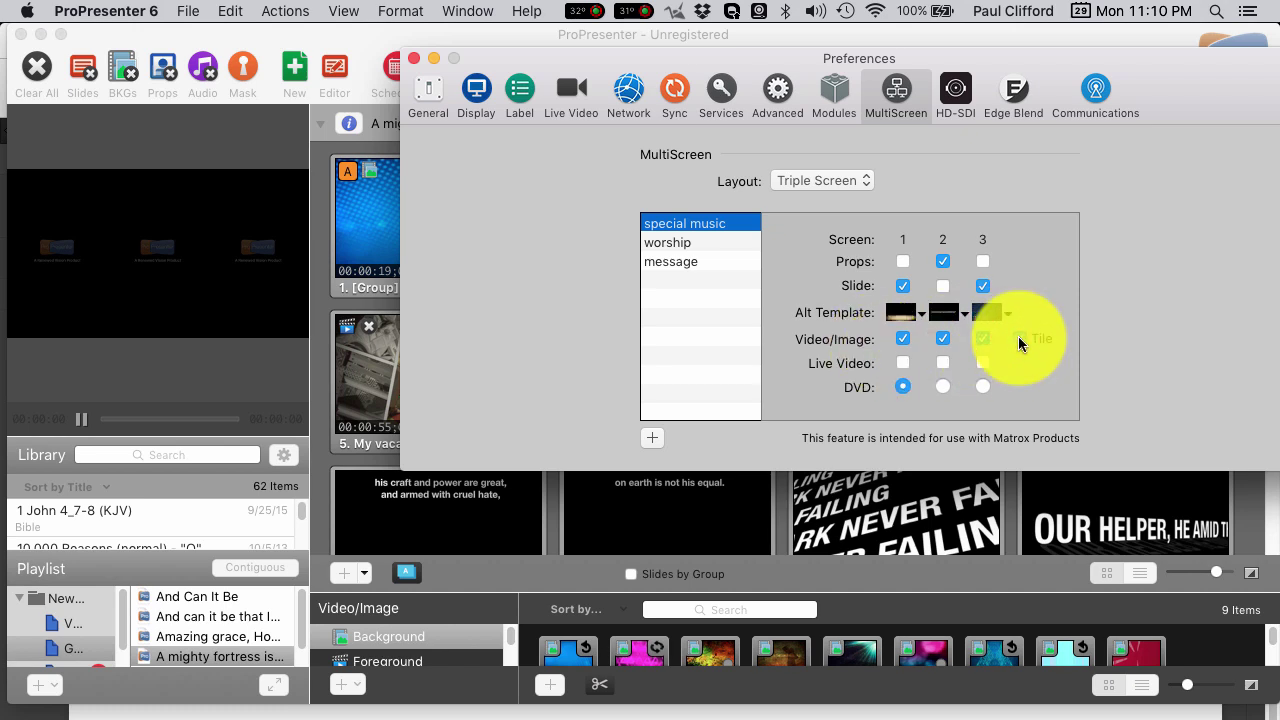
left_click(681, 236)
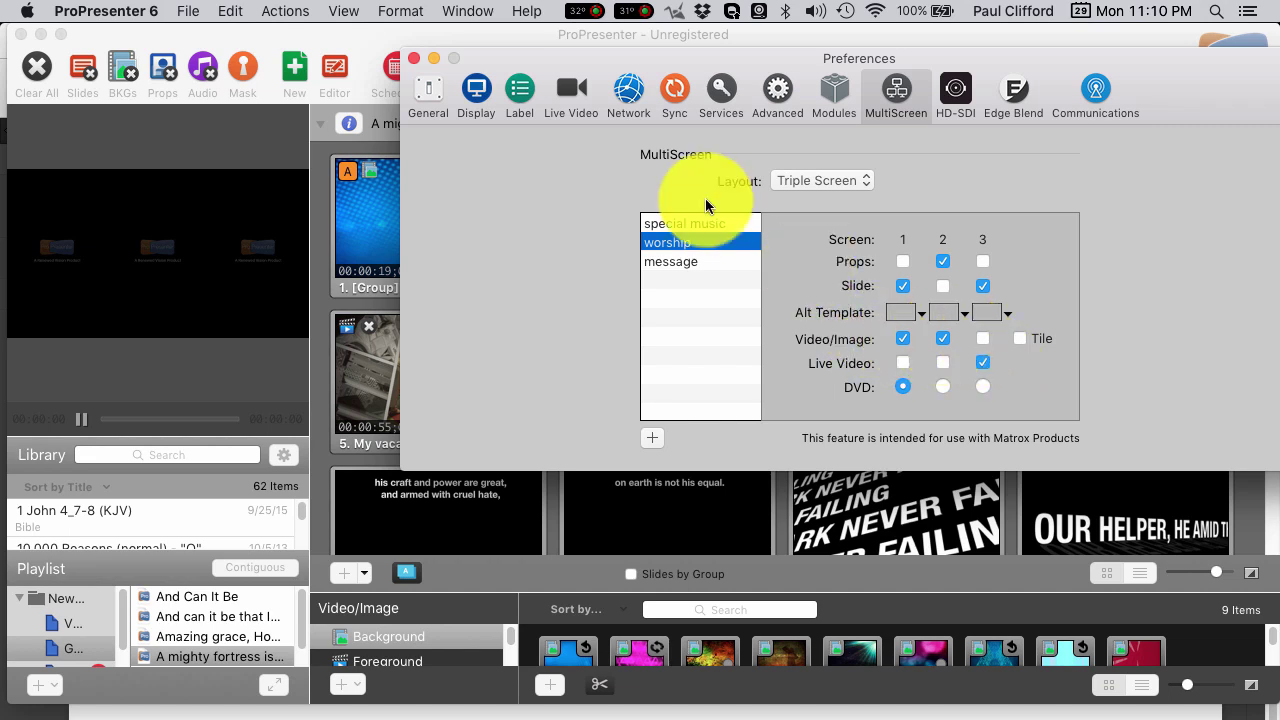
- In the message layout, stop props on screen 2 and include video on screen 1
left_click(673, 261)
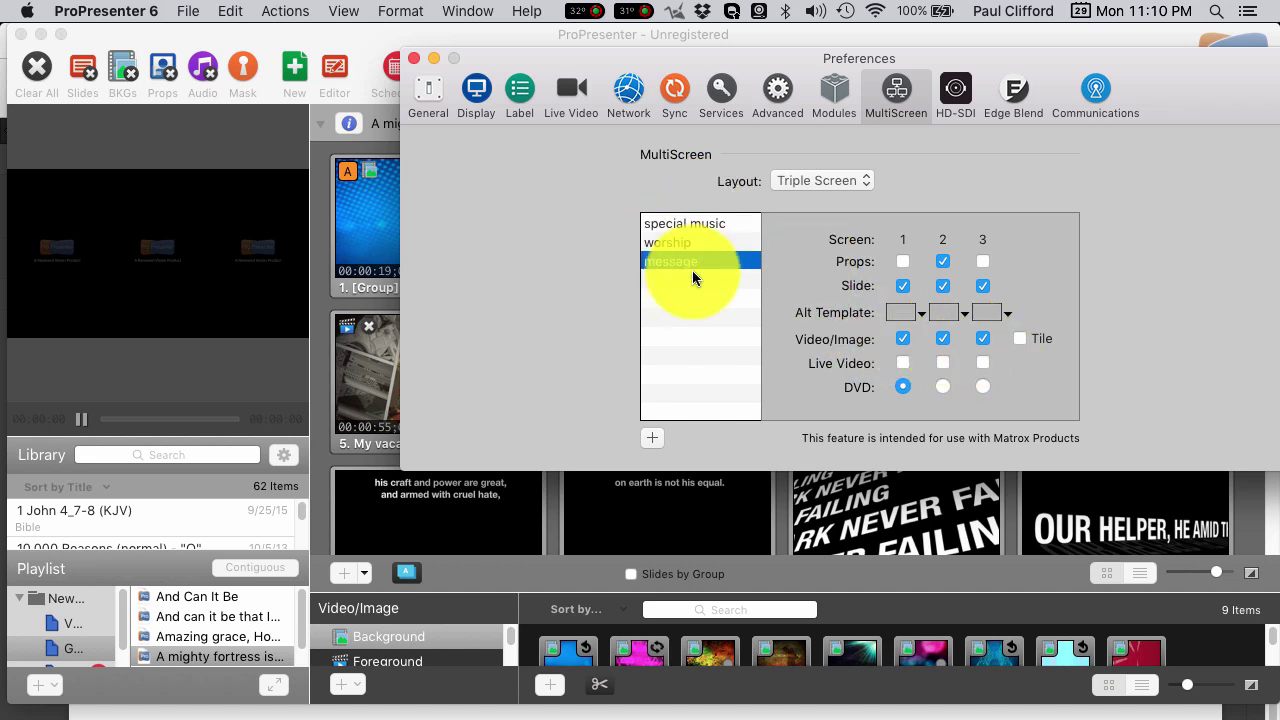
left_click(942, 261)
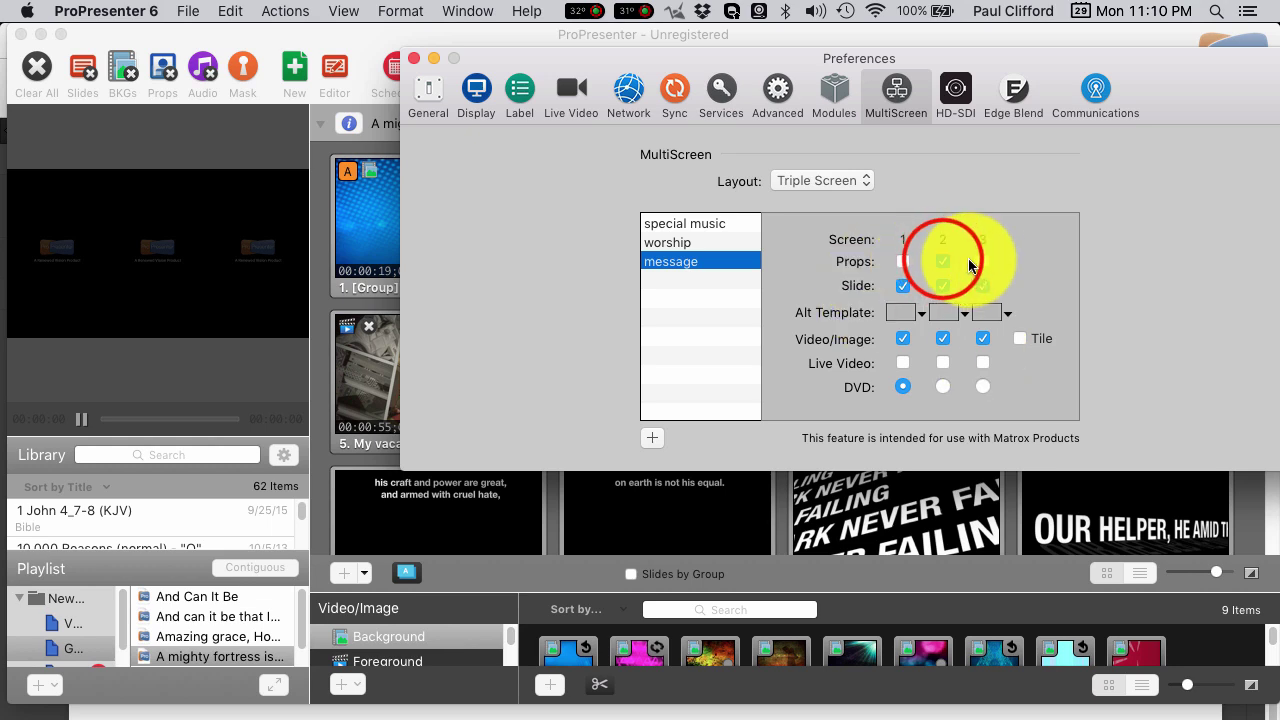
left_click(903, 388)
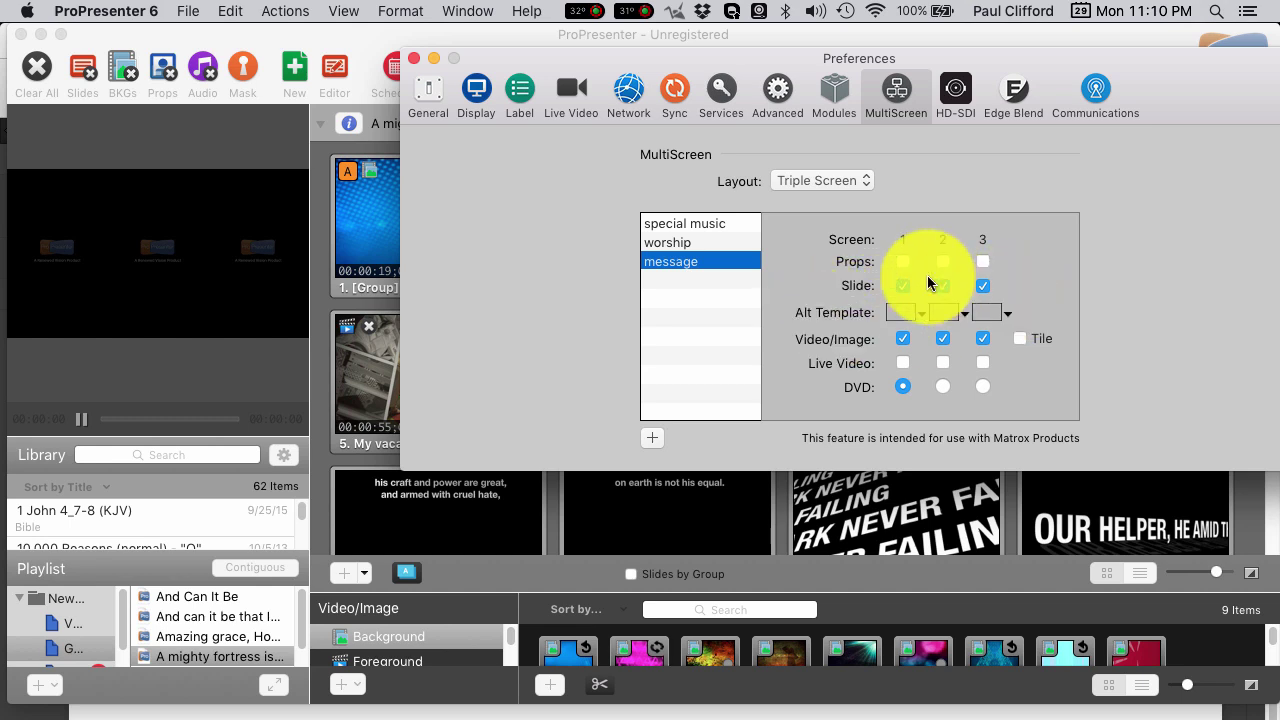
left_click(903, 338)
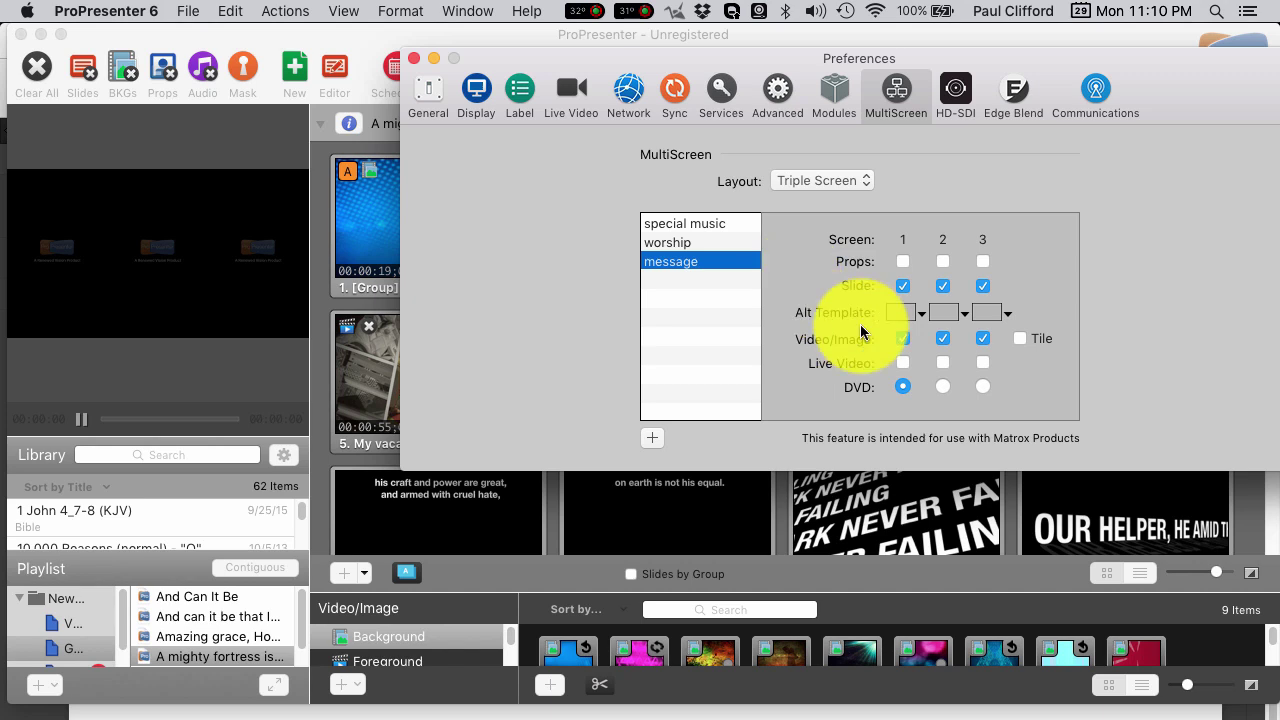
- Recheck worship and special music, then close Preferences
left_click(686, 243)
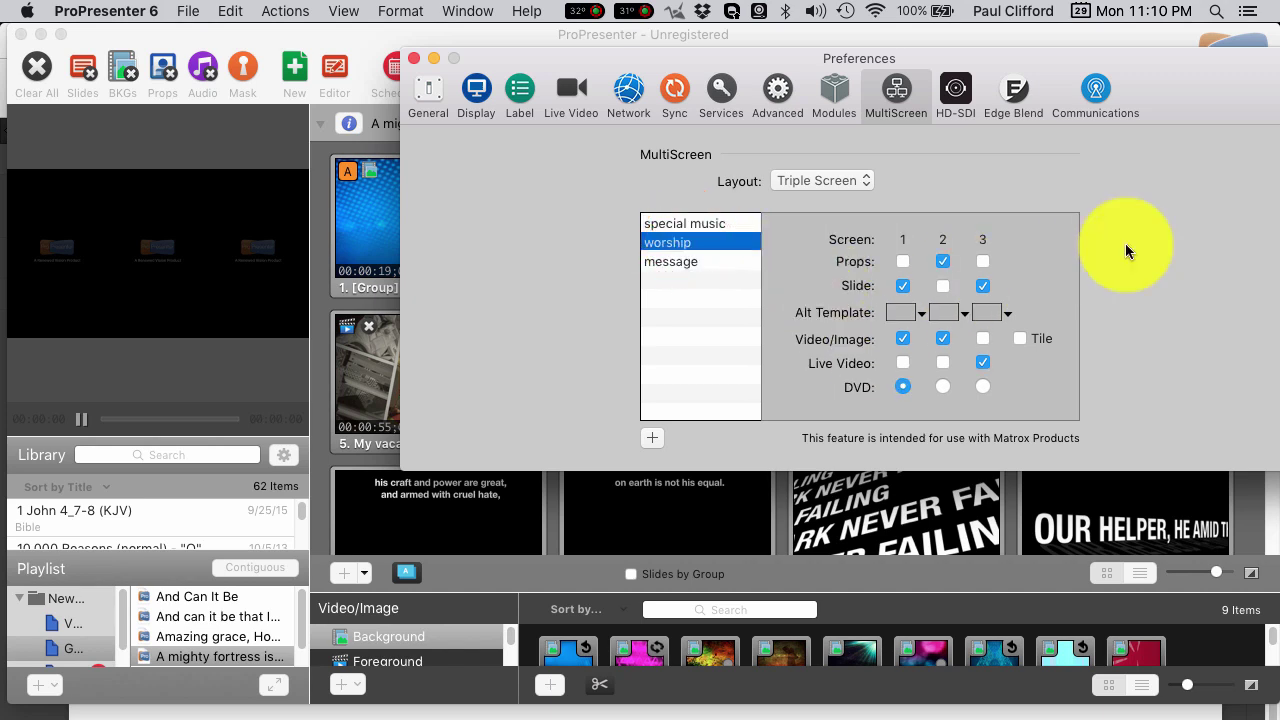
left_click(690, 224)
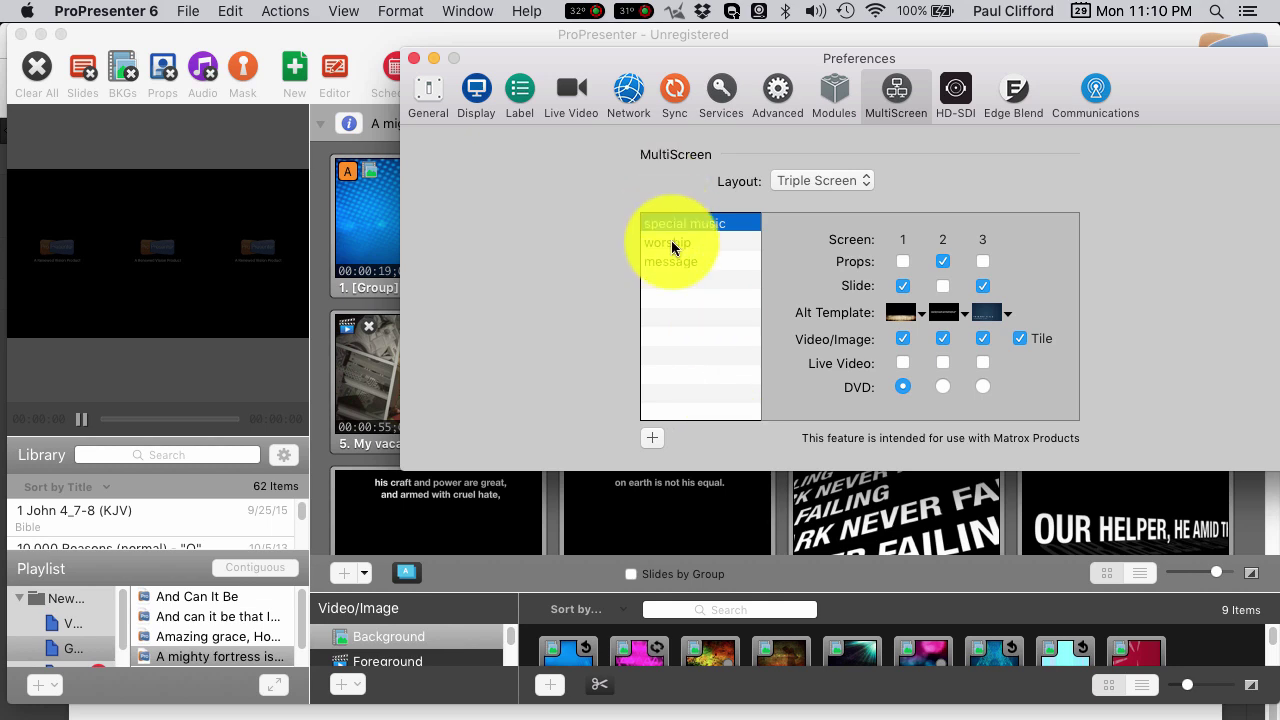
left_click(412, 60)
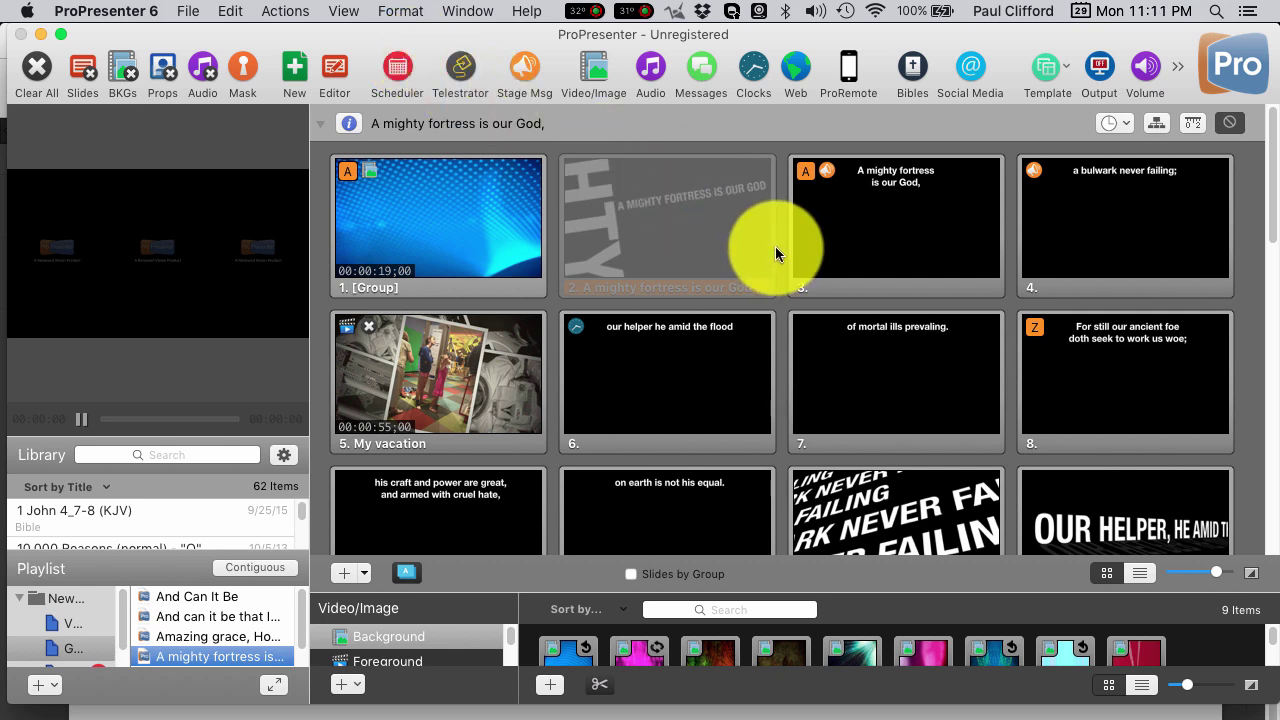
- Add a 'special music' MultiScreen Settings cue to slide 7, 'of mortal ills prevailing.'
left_click(865, 377)
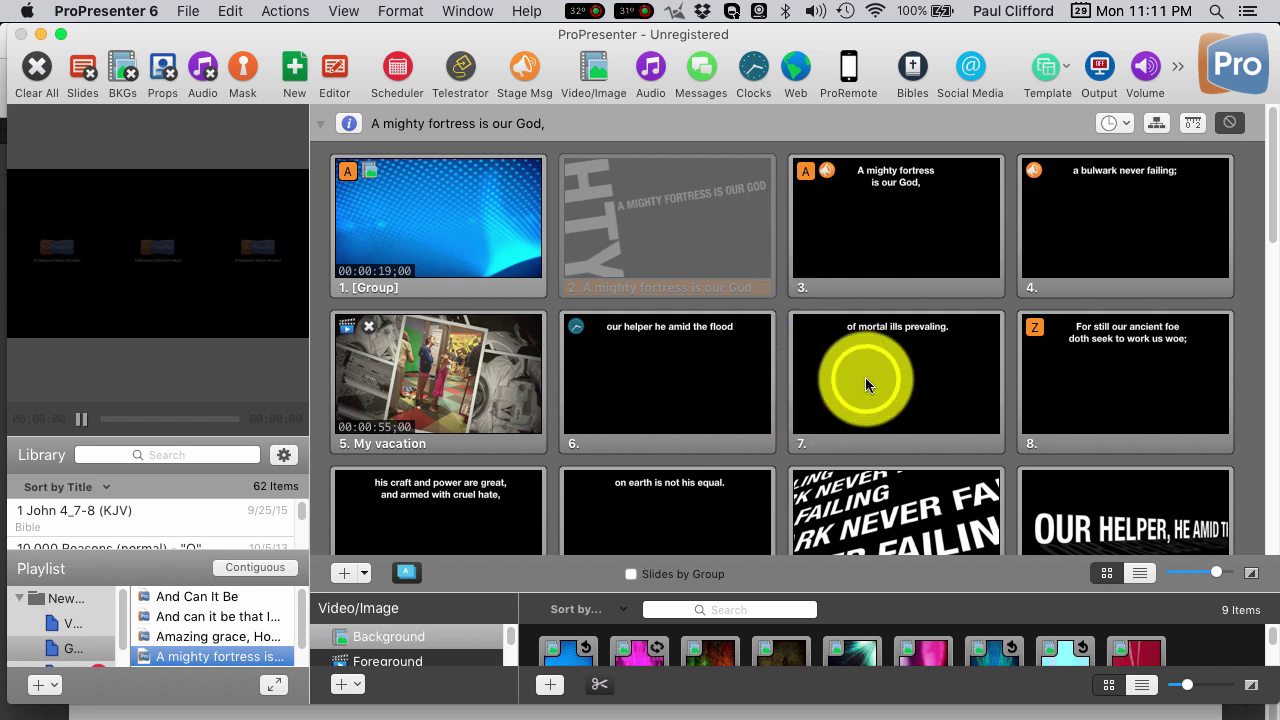
right_click(865, 377)
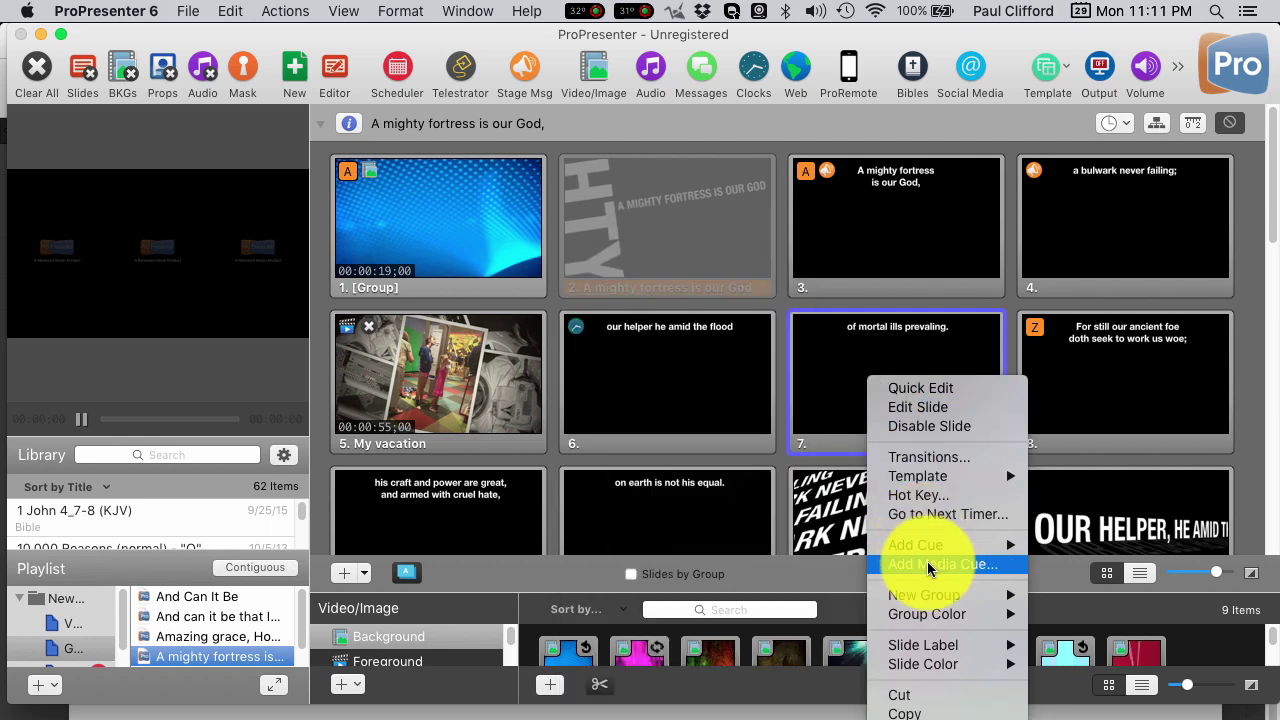
mouse_move(923, 545)
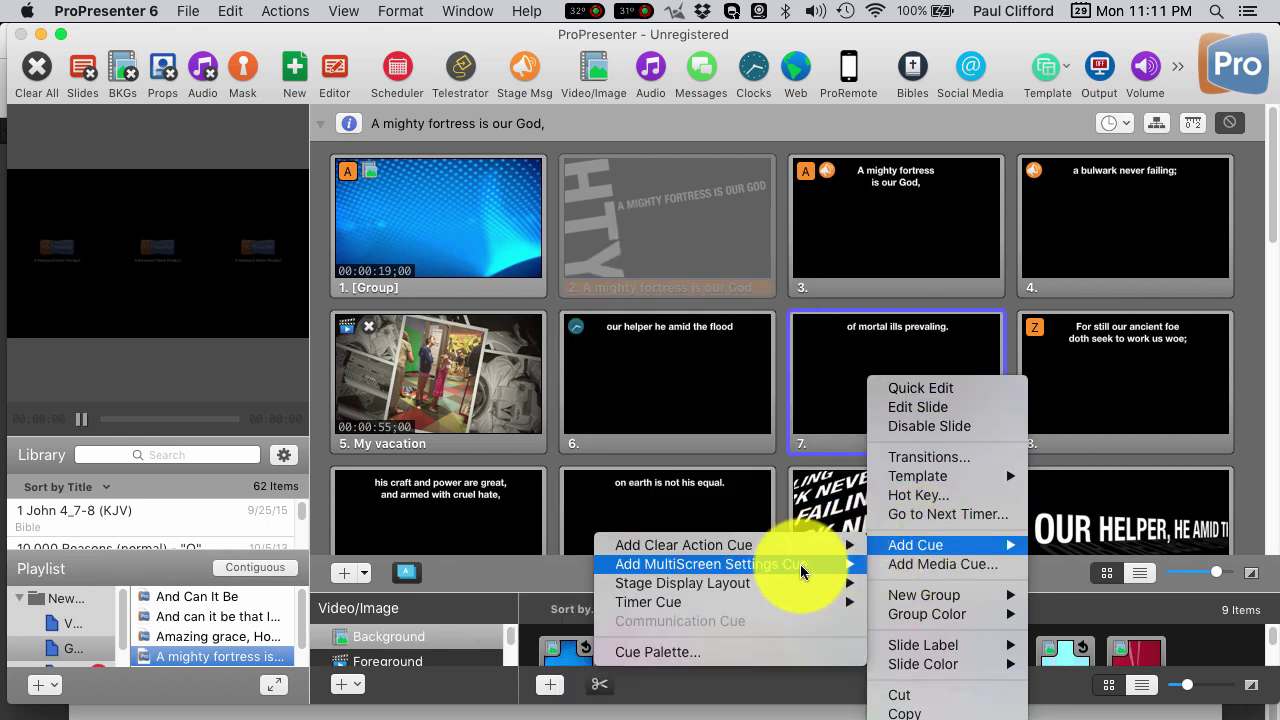
mouse_move(800, 564)
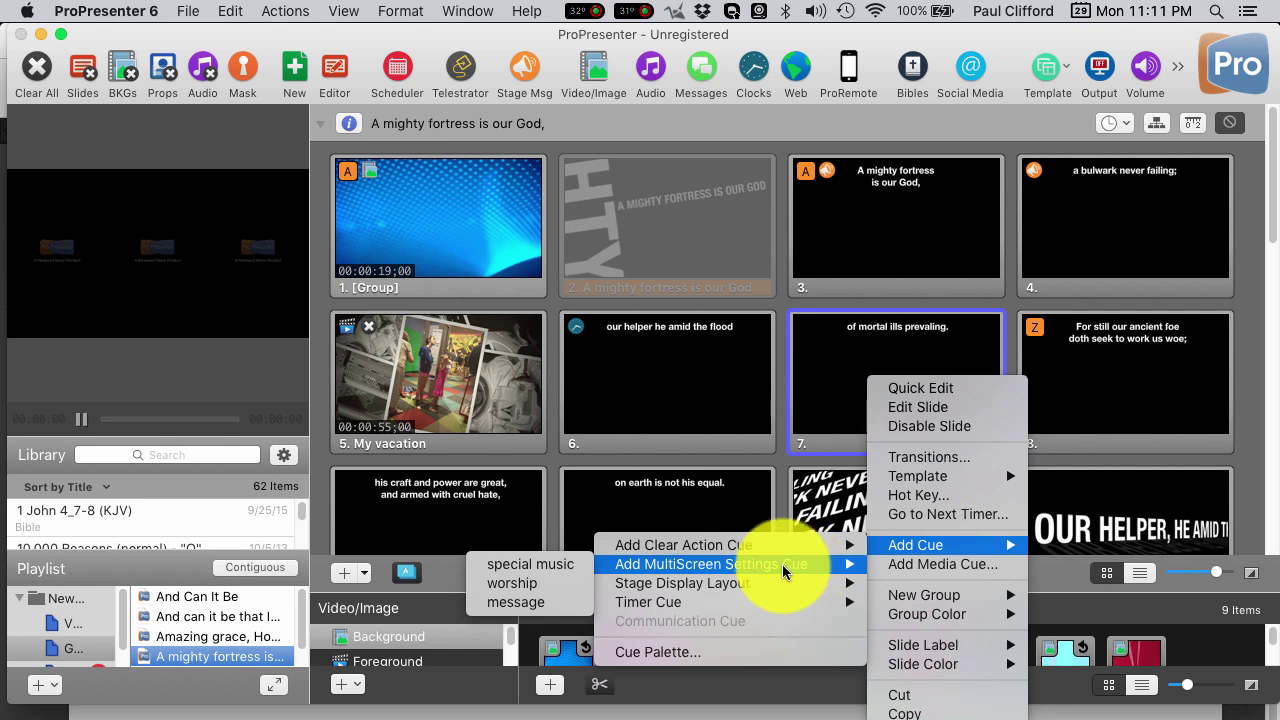
left_click(556, 564)
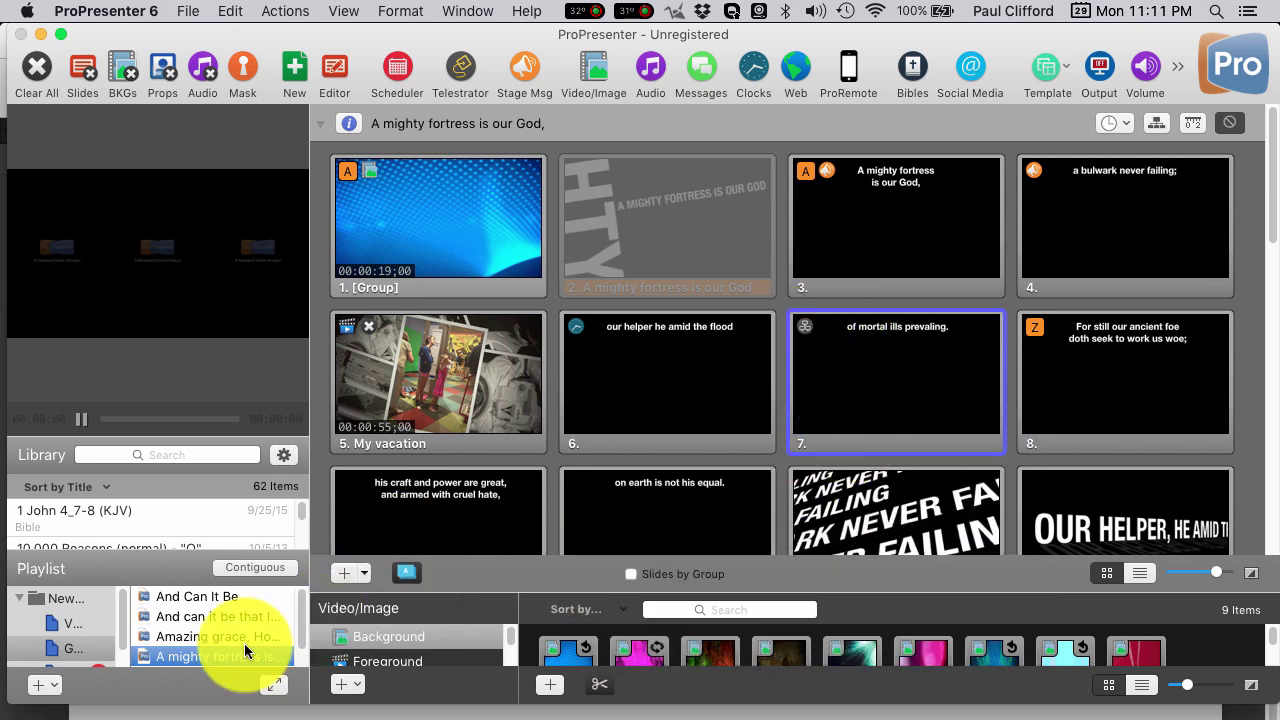
- Open the Element Transition Examples presentation from the playlist
left_click(222, 656)
left_click(219, 658)
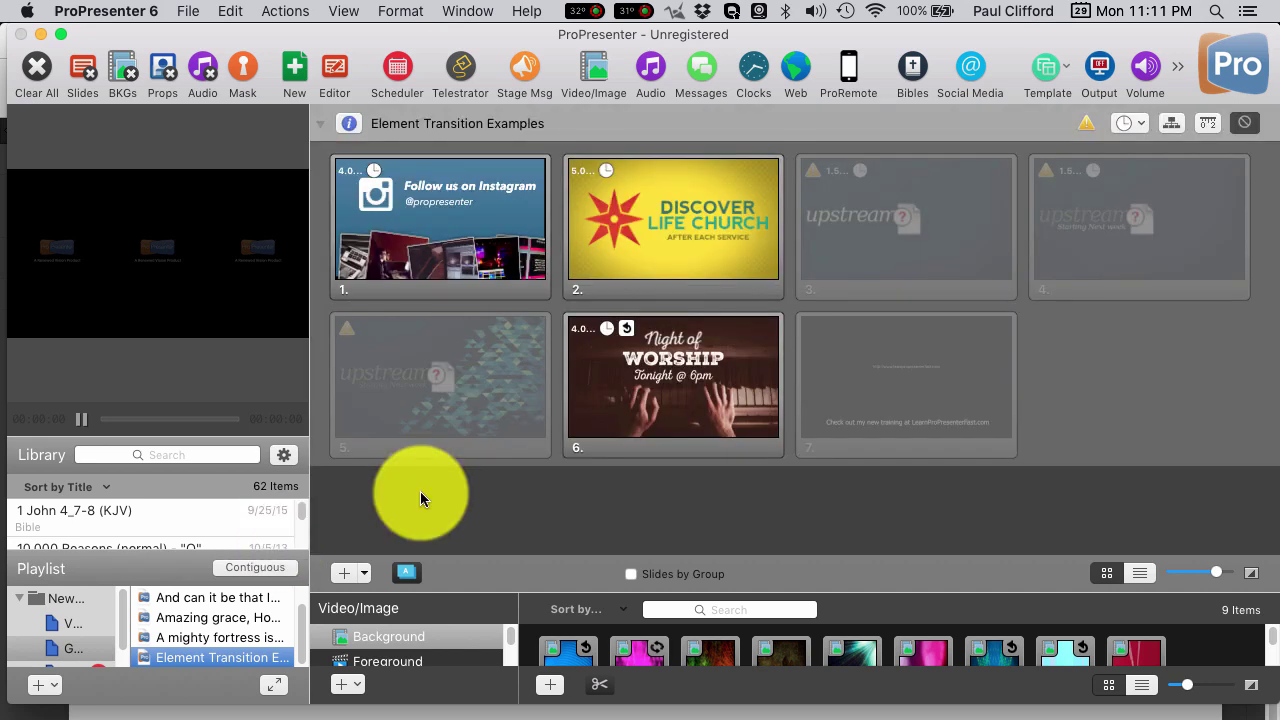
right_click(605, 225)
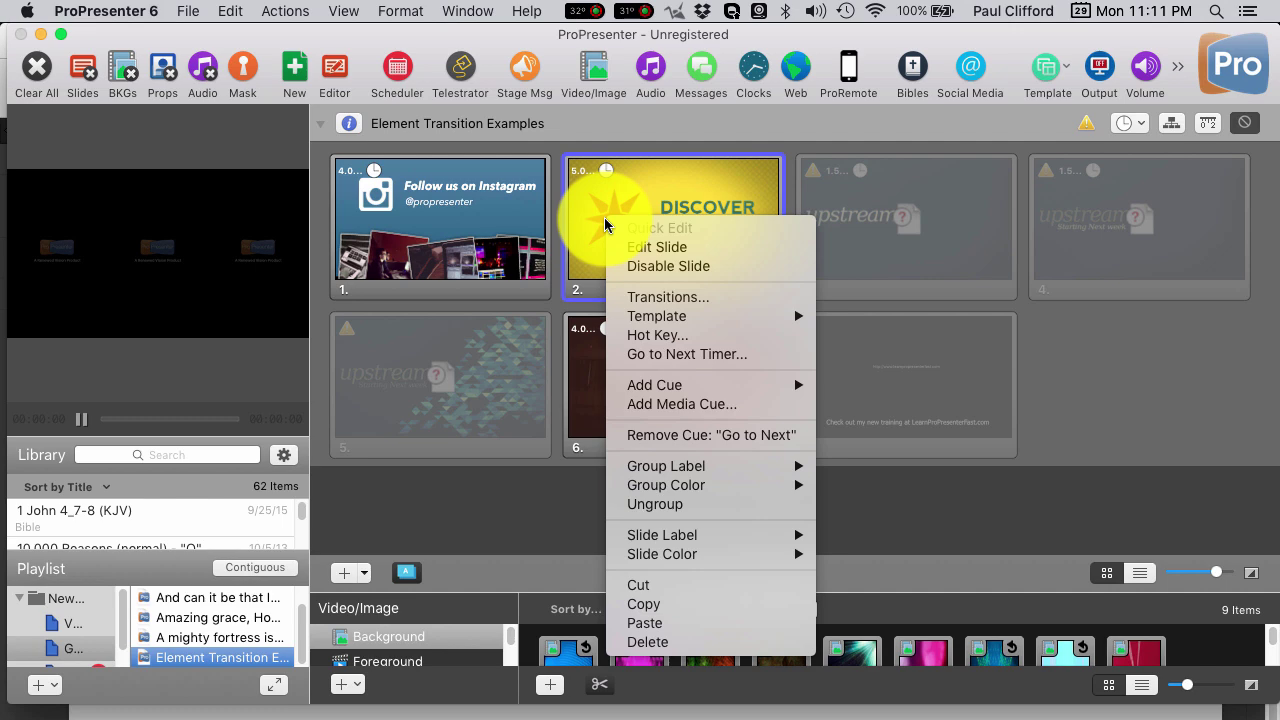
left_click(455, 233)
- Add a MultiScreen Settings cue to slide 1 that switches to the message layout
right_click(455, 238)
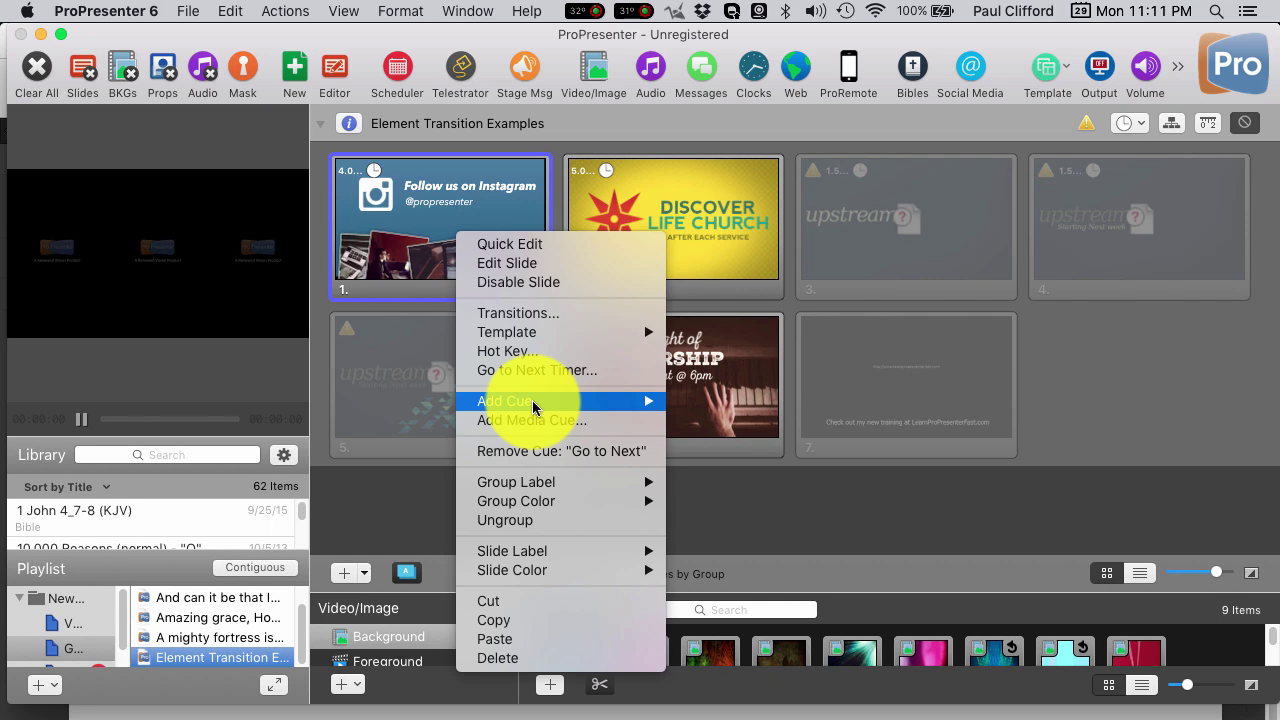
mouse_move(533, 406)
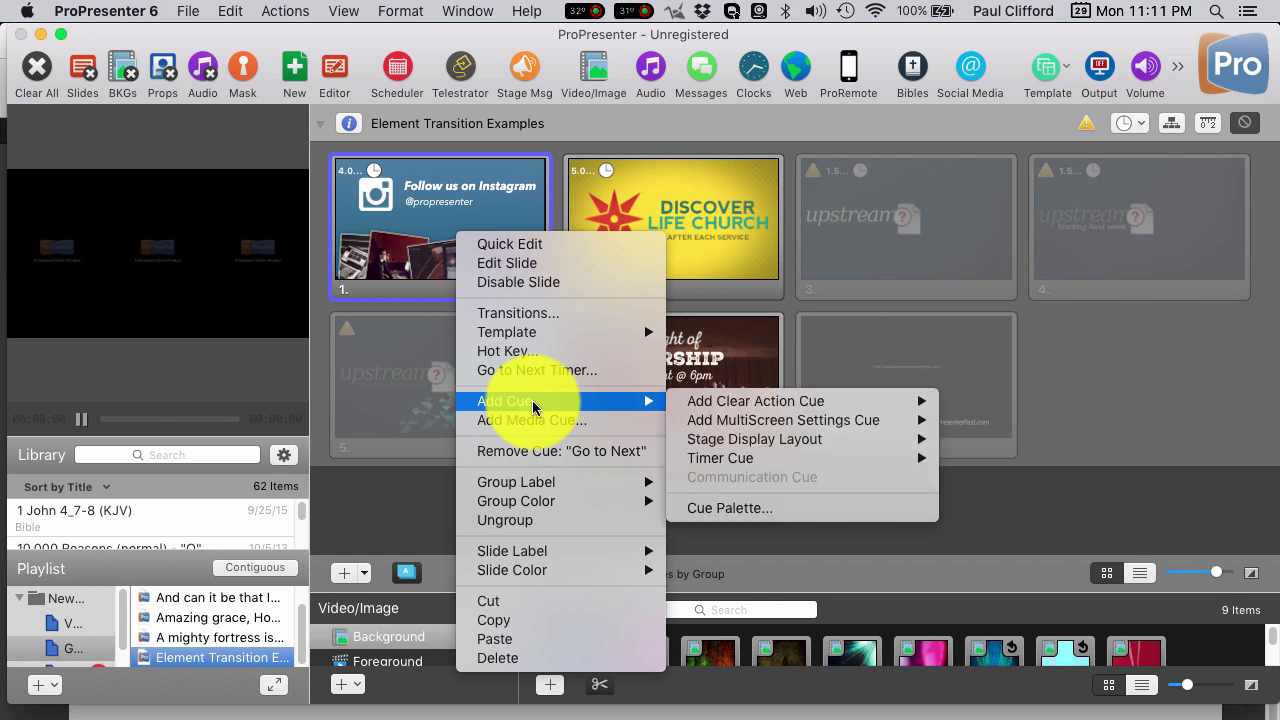
mouse_move(775, 420)
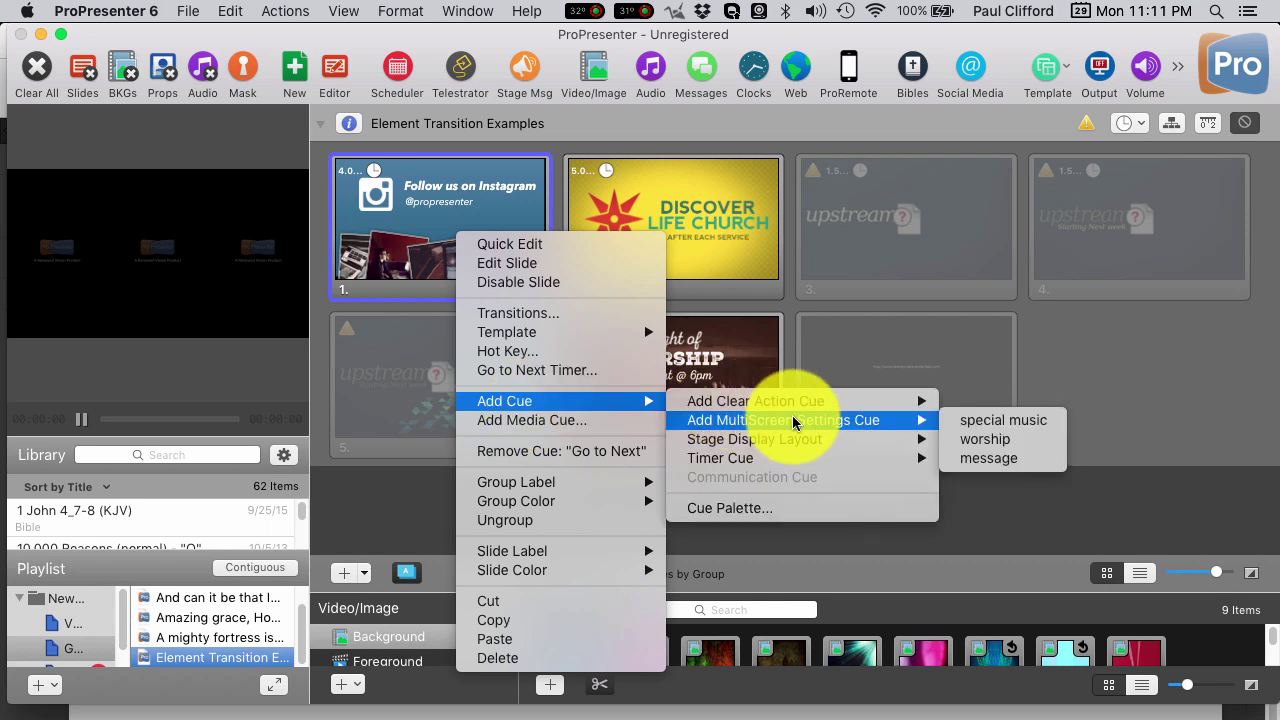
left_click(985, 459)
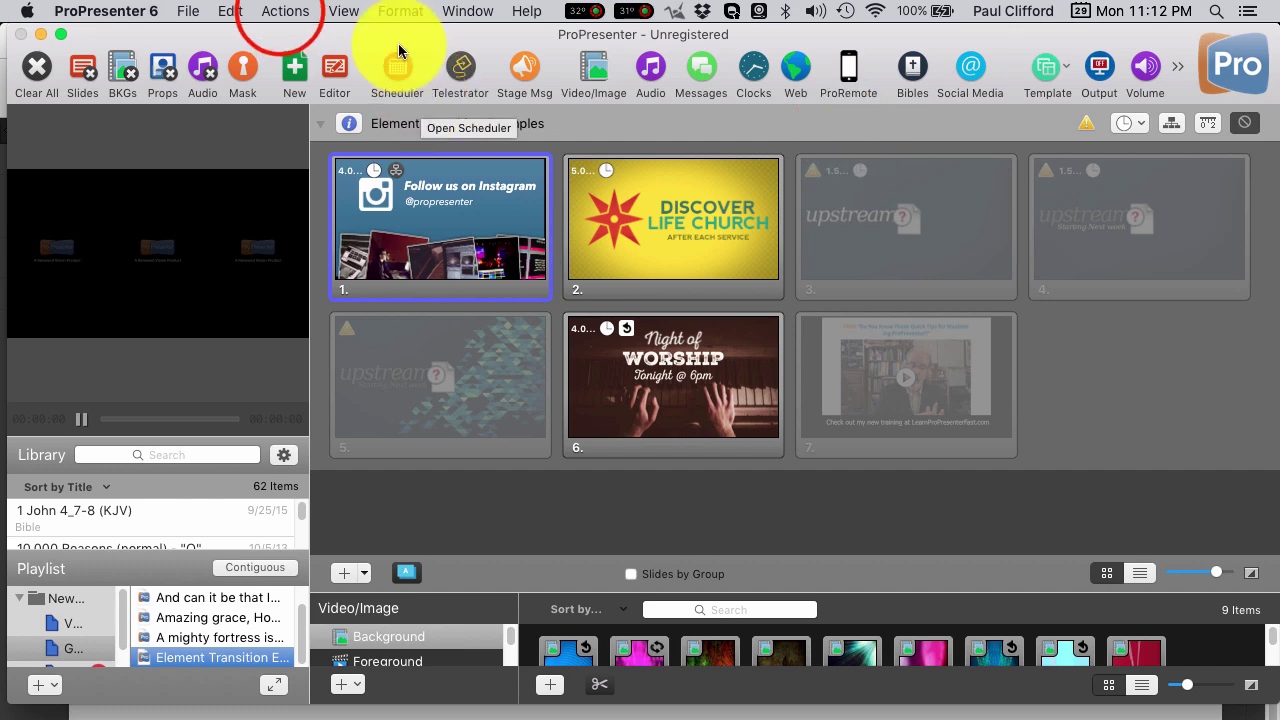
- Browse the Actions, View and Window menus, ending with the Actions menu open
left_click(282, 12)
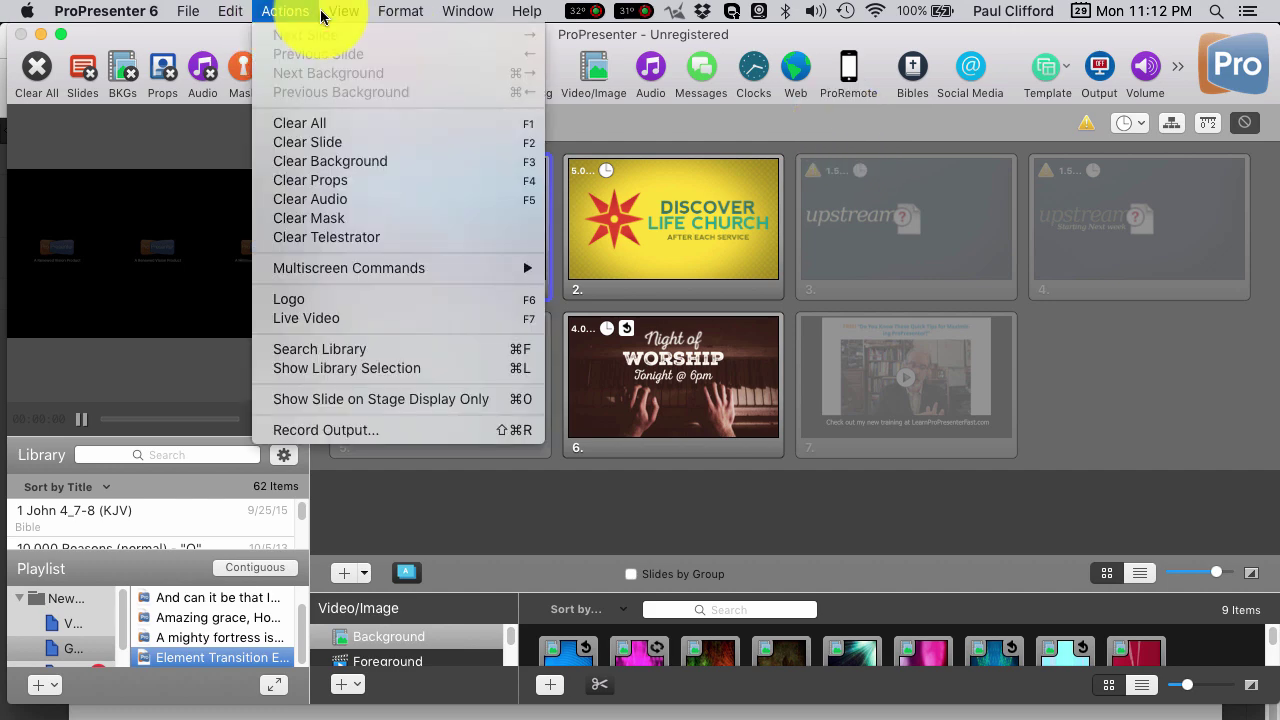
mouse_move(348, 18)
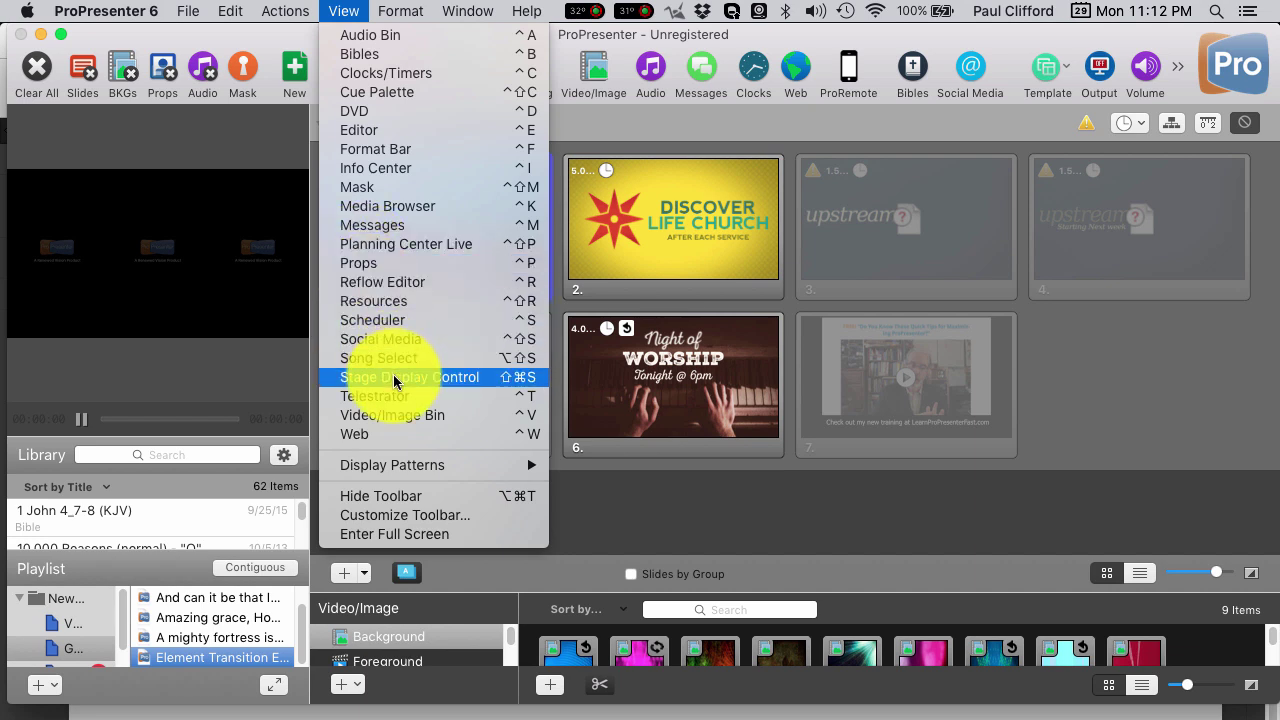
left_click(476, 15)
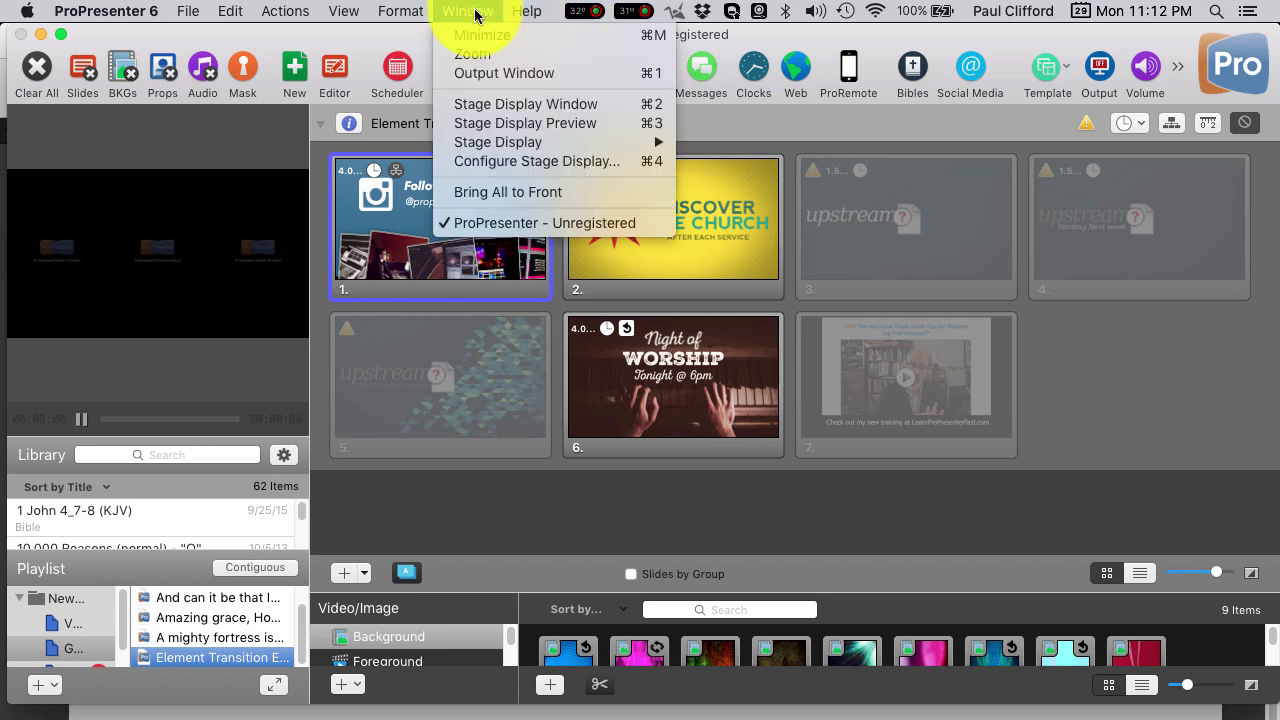
mouse_move(414, 13)
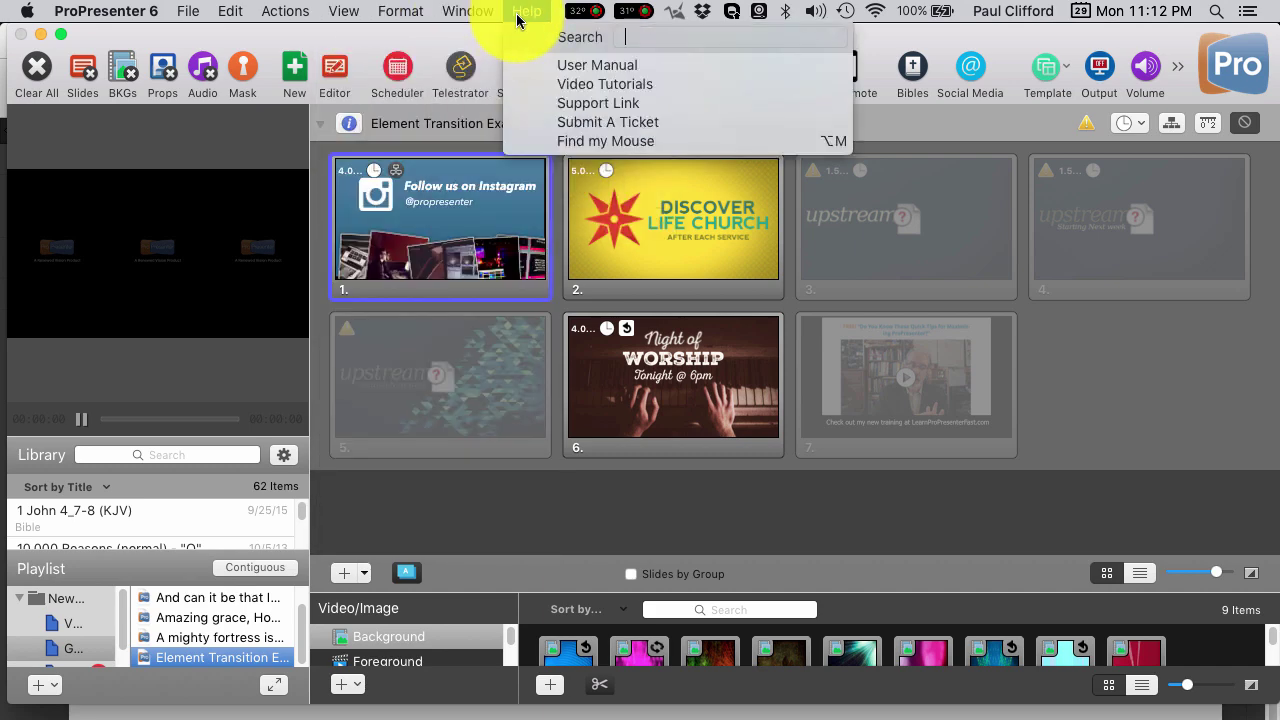
mouse_move(270, 12)
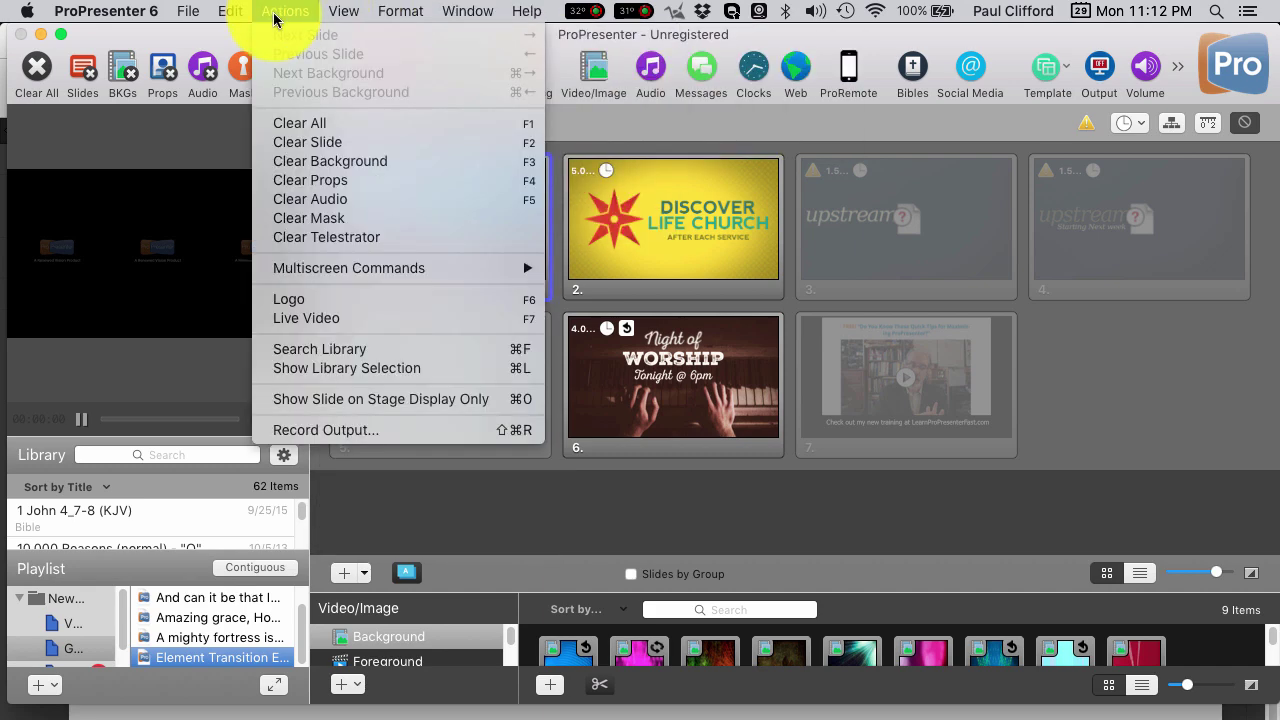
- Turn on Text on Center Screen under Multiscreen Commands, then recheck the submenu without changes
mouse_move(312, 269)
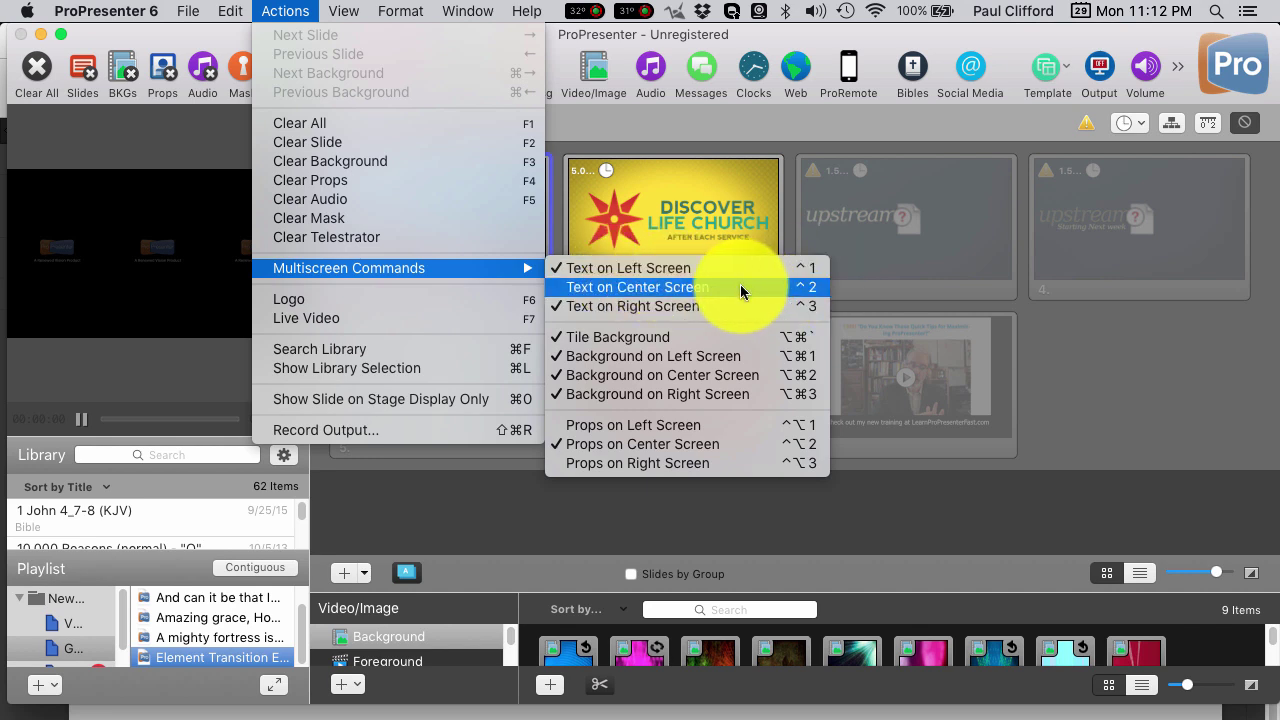
left_click(652, 286)
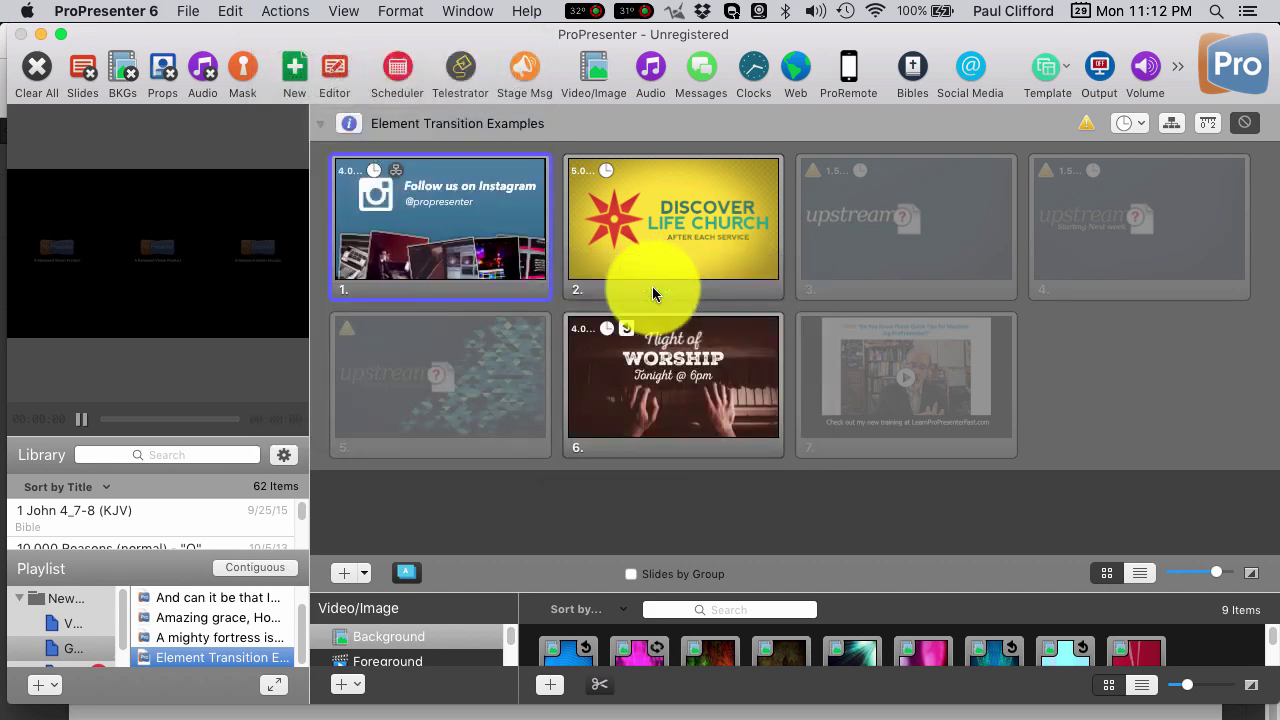
left_click(341, 13)
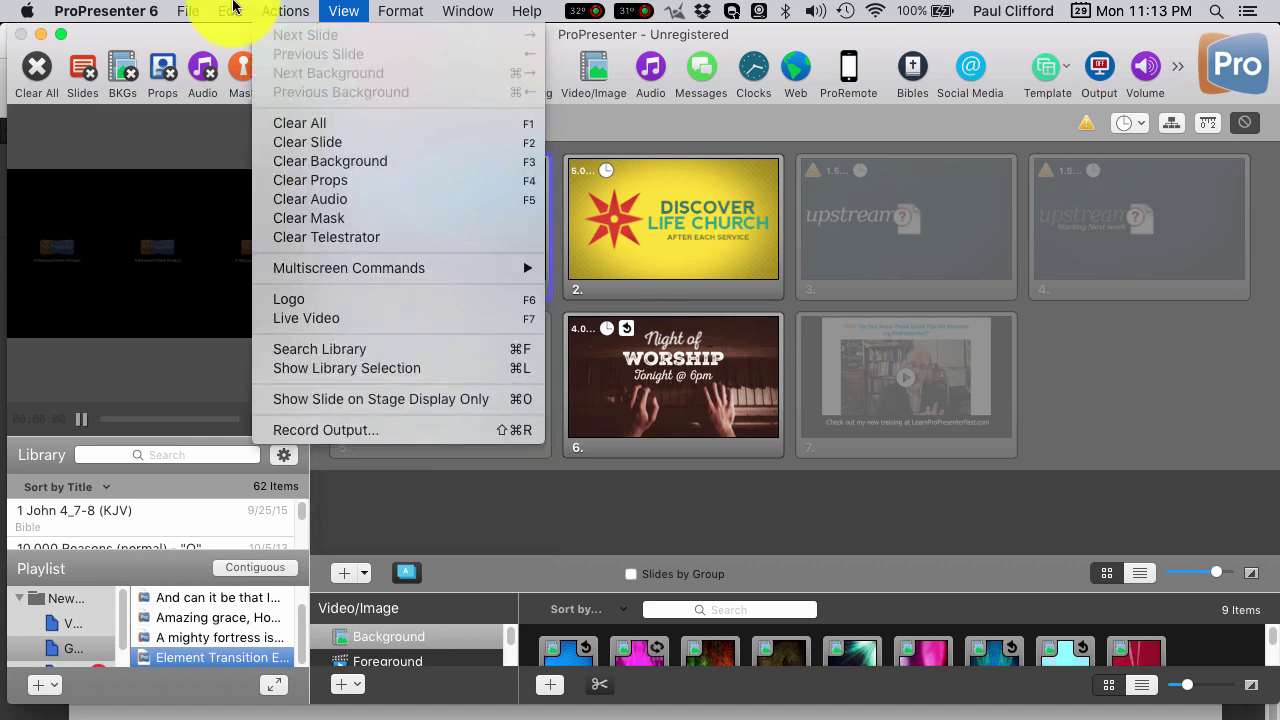
mouse_move(253, 13)
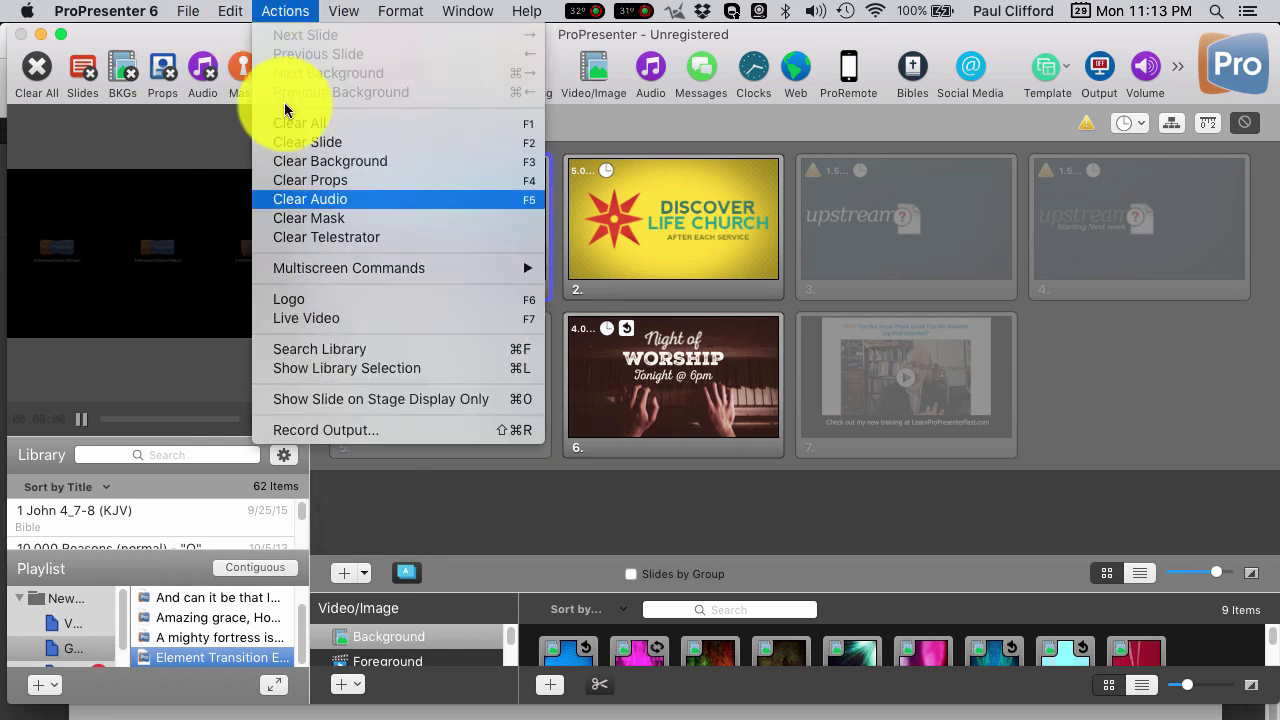
mouse_move(380, 268)
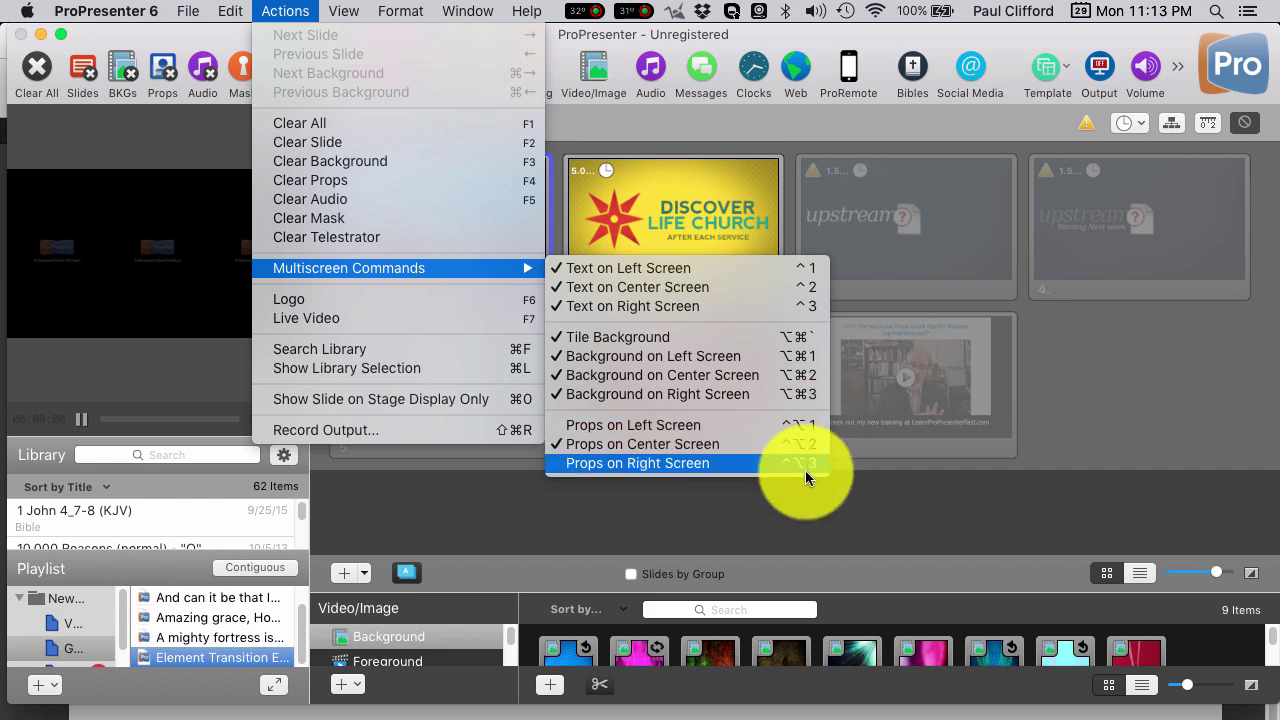
left_click(1166, 387)
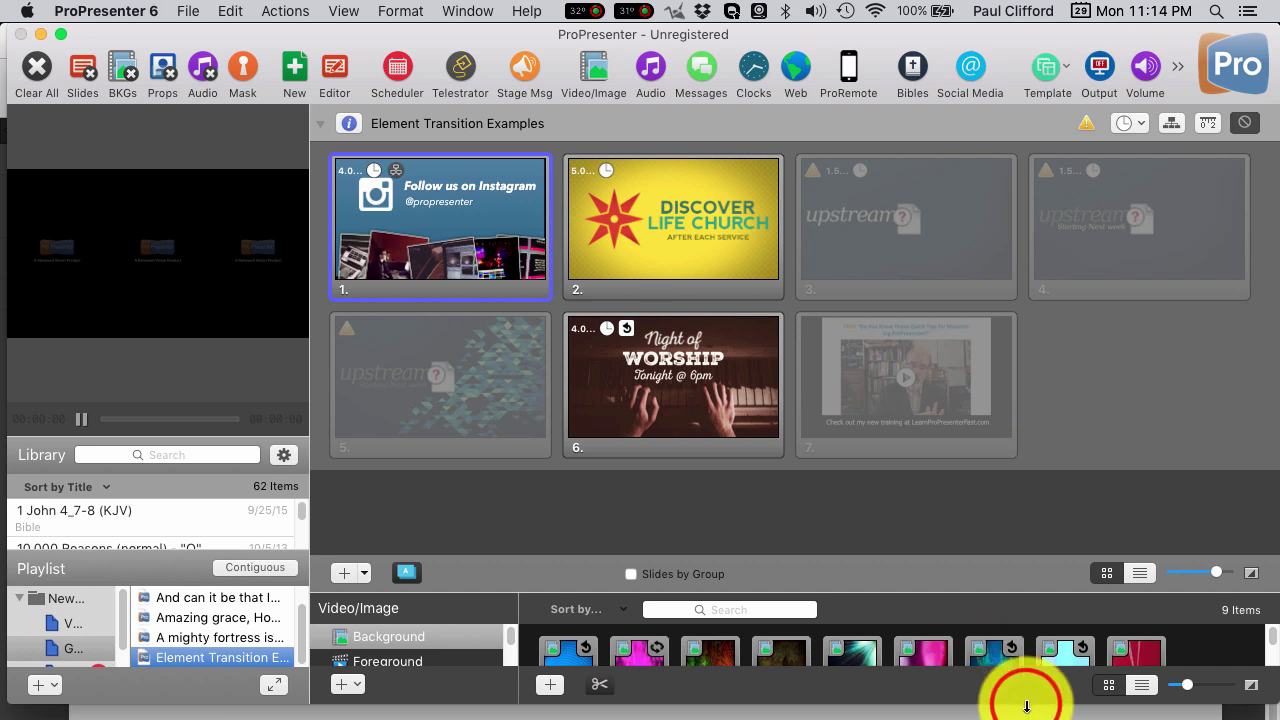
- Drag the ProPresenter window's bottom edge downward to enlarge the window
left_click_drag(1028, 702, 1028, 716)
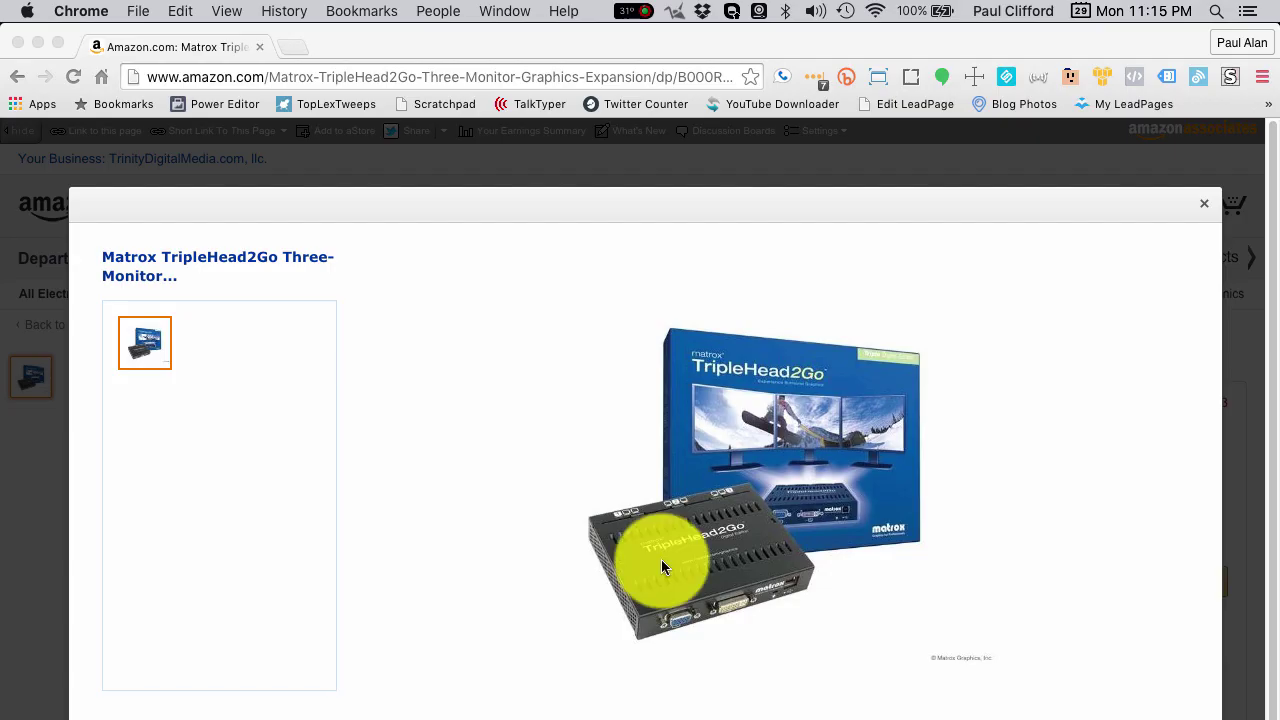
- Close the enlarged Matrox TripleHead2Go photo to return to its Amazon product page
left_click(1204, 202)
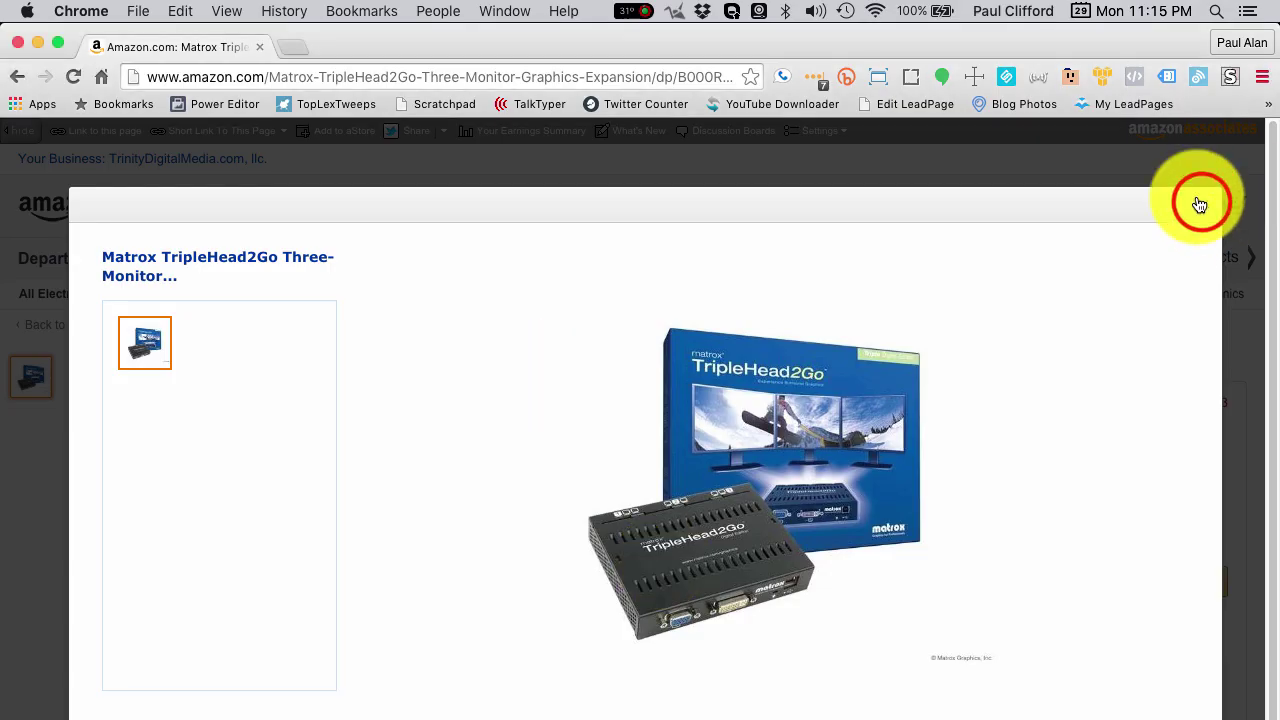
left_click(1202, 204)
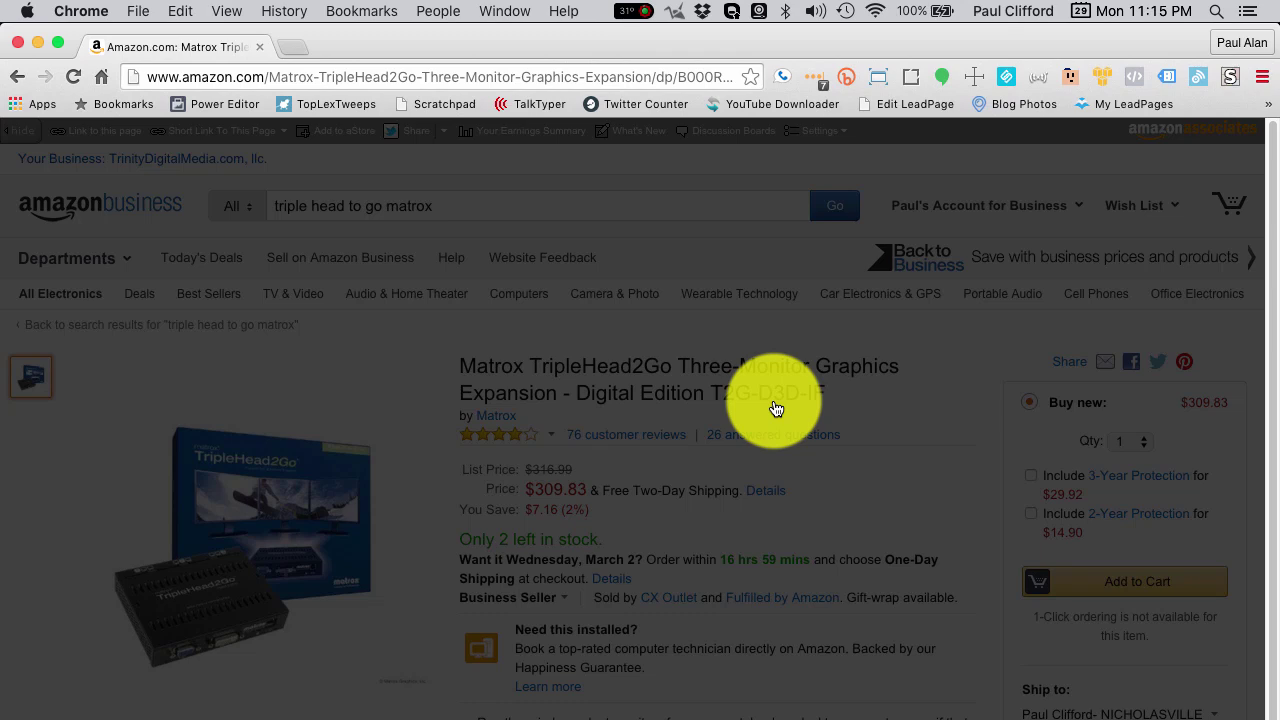